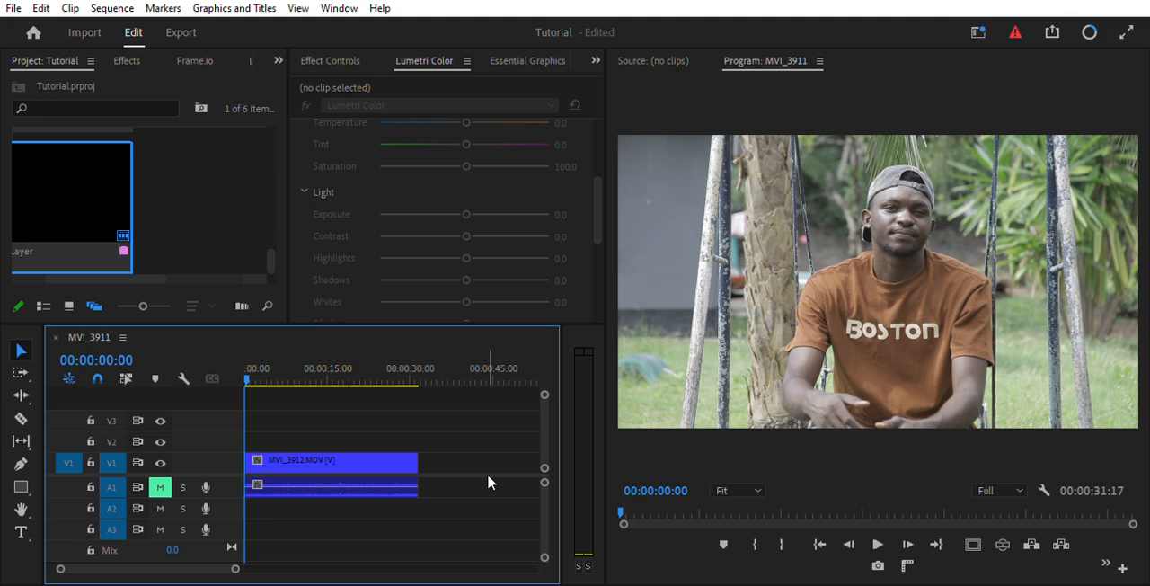
Create an adjustment layer, place it on track V2 and stretch it over the full length of the MVI_3912.MOV clip.
drag(273, 252, 258, 210)
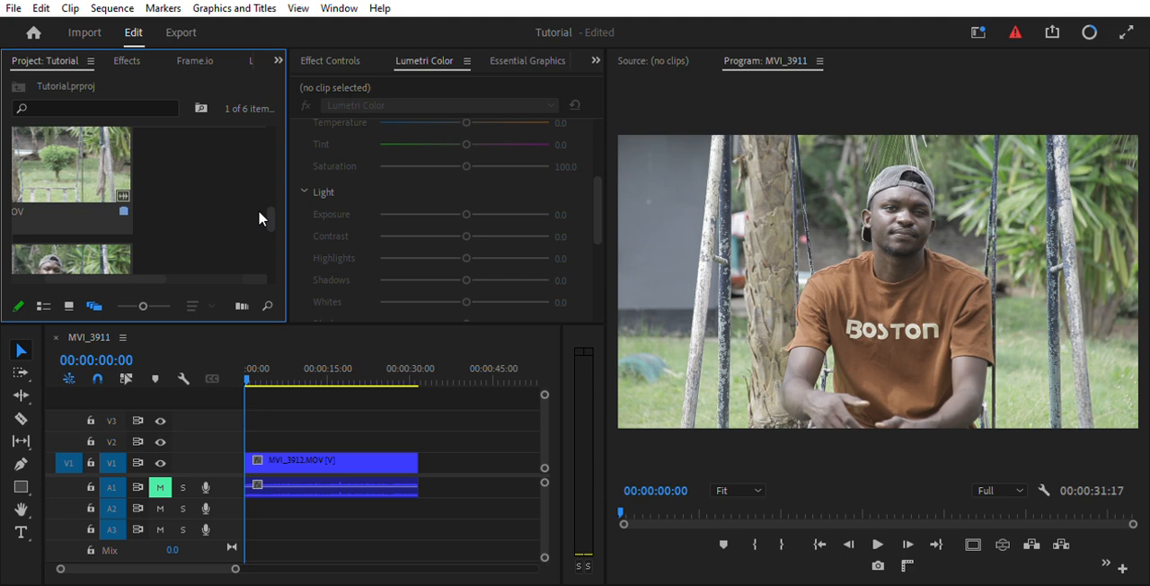
click(230, 193)
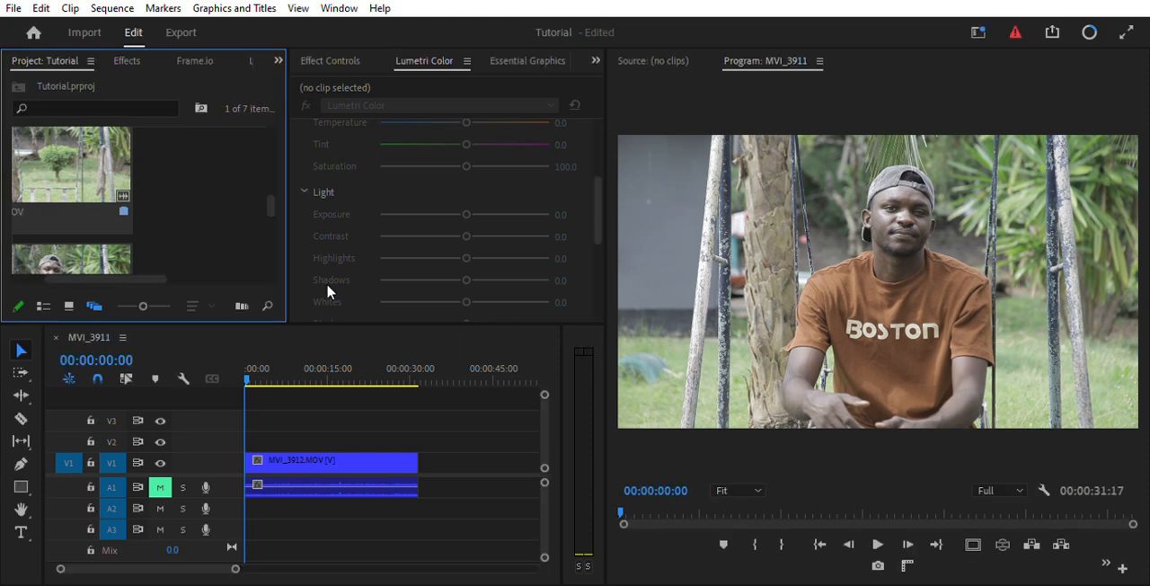
drag(271, 200, 271, 259)
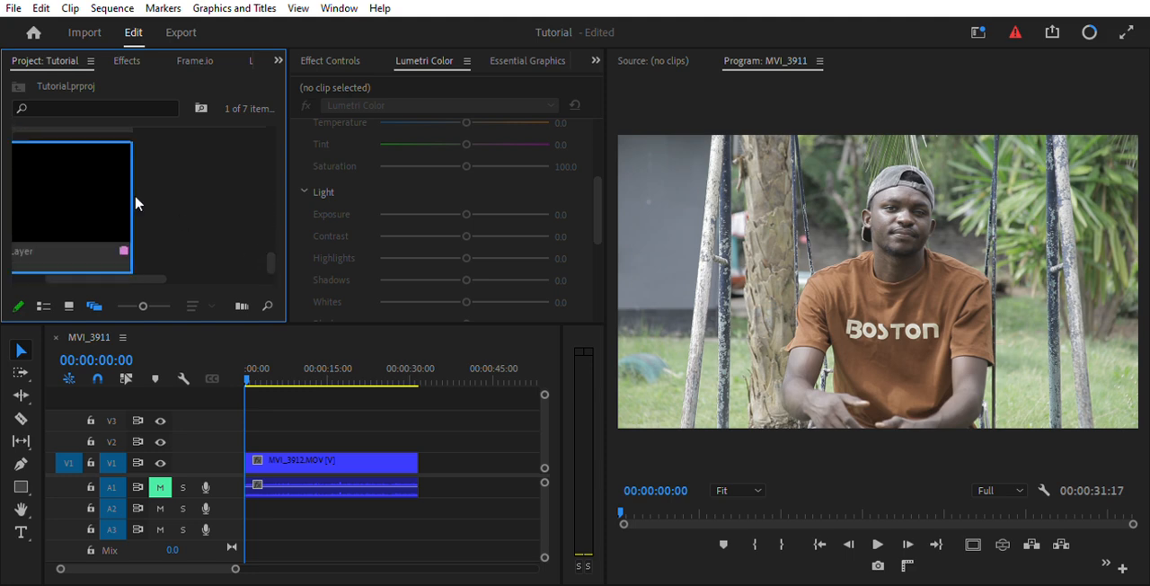
drag(106, 190, 290, 423)
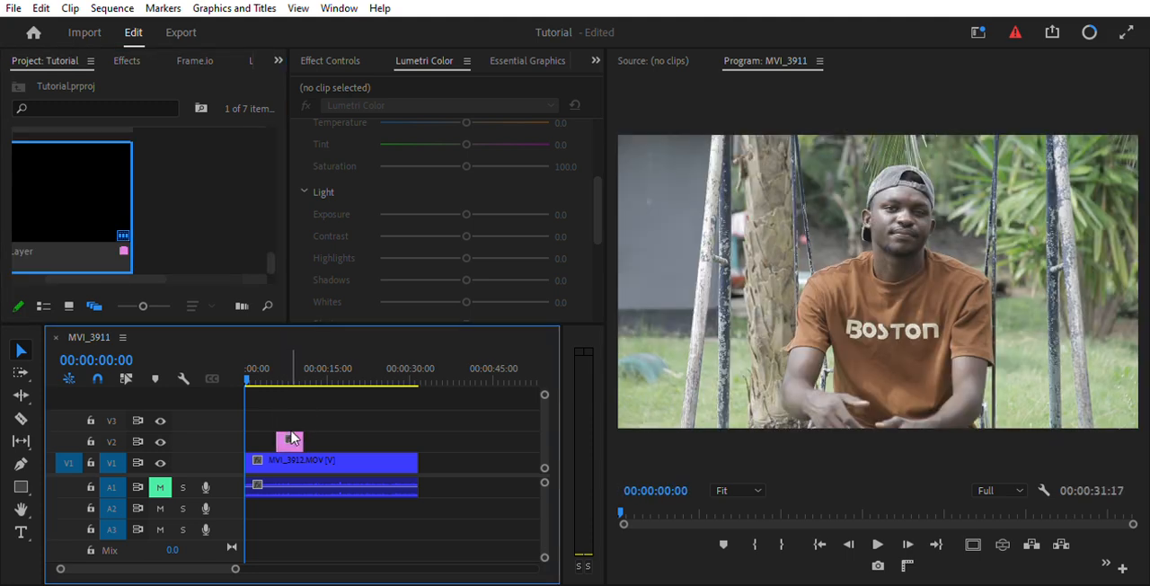
click(290, 433)
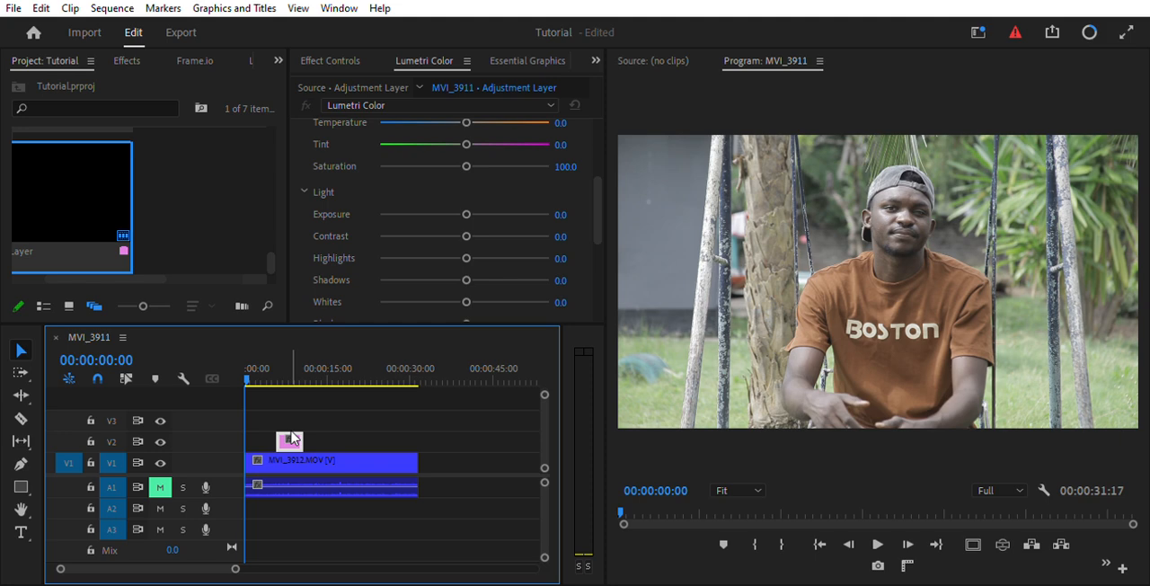
drag(277, 438, 421, 439)
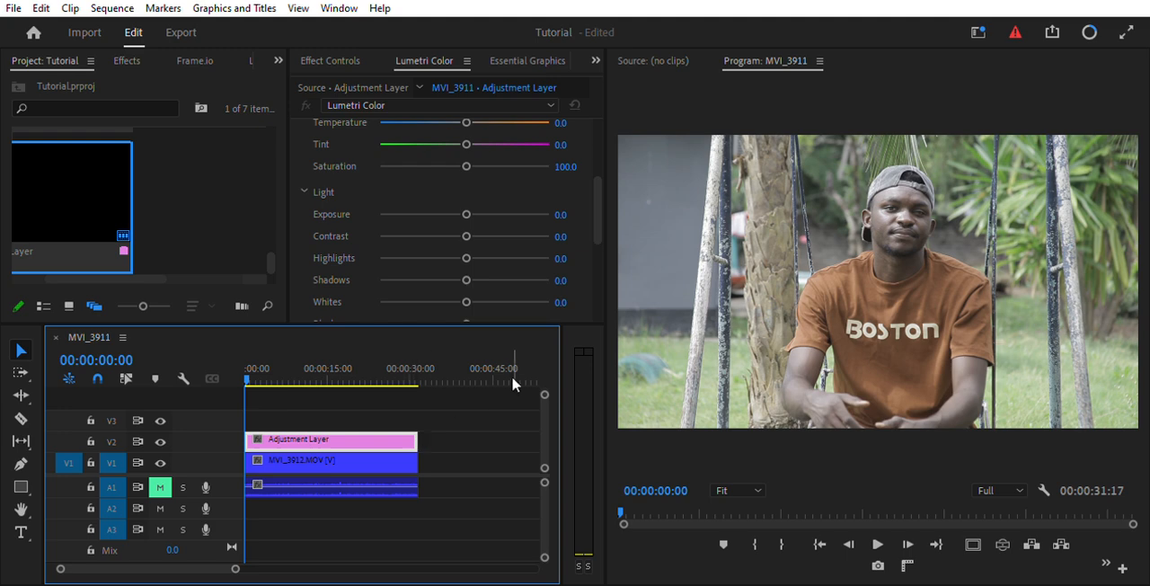
Look through the adjustment layer's effect controls and its Lumetri Color Basic Correction settings, including the Color and Light groups.
click(599, 213)
drag(598, 210, 580, 91)
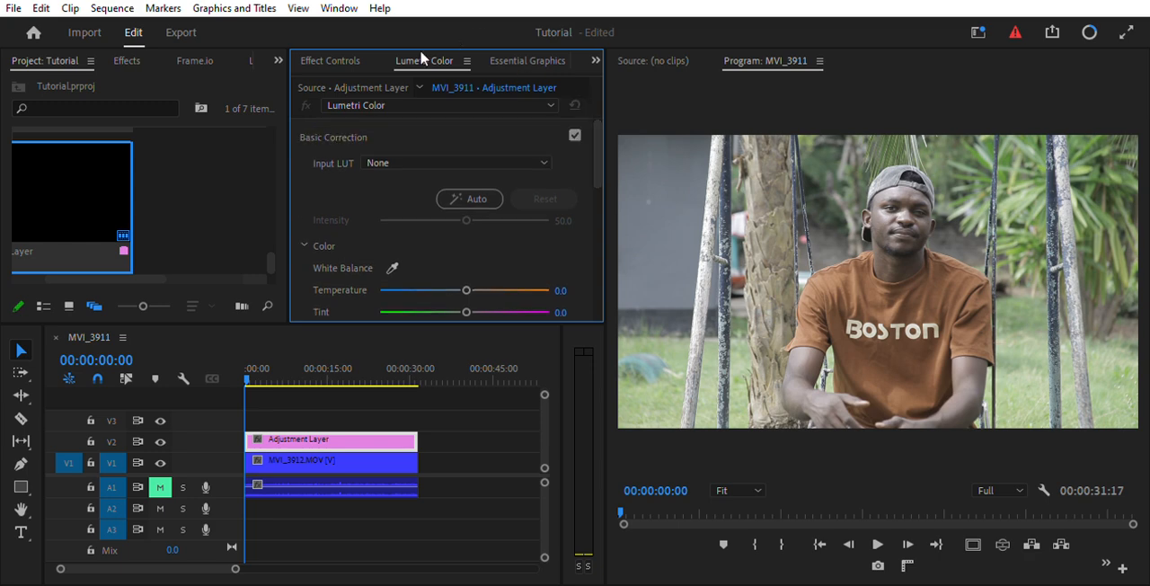
click(353, 56)
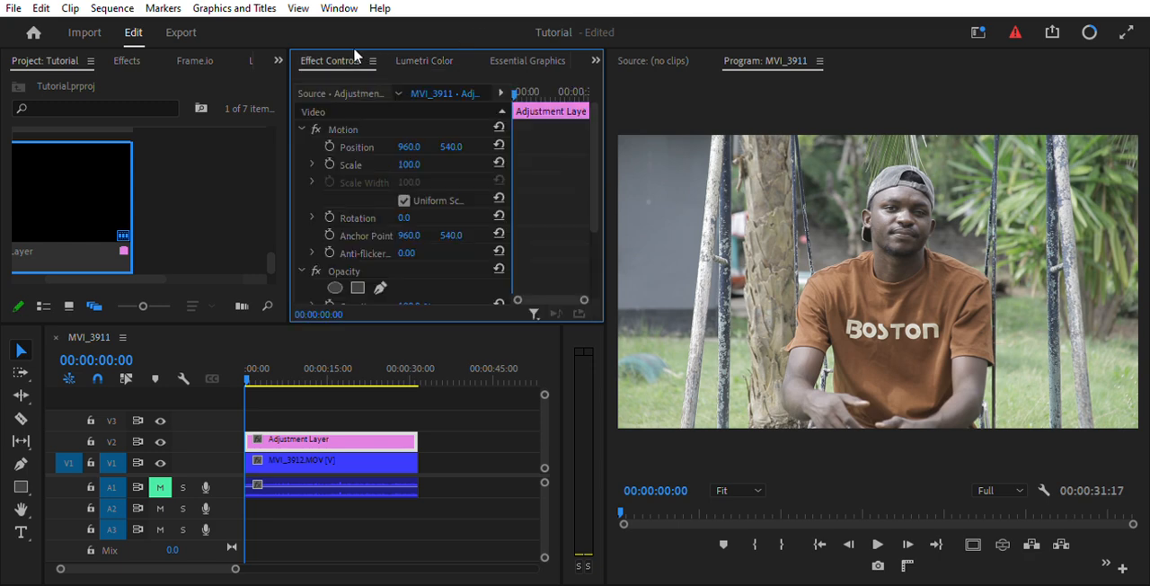
click(419, 59)
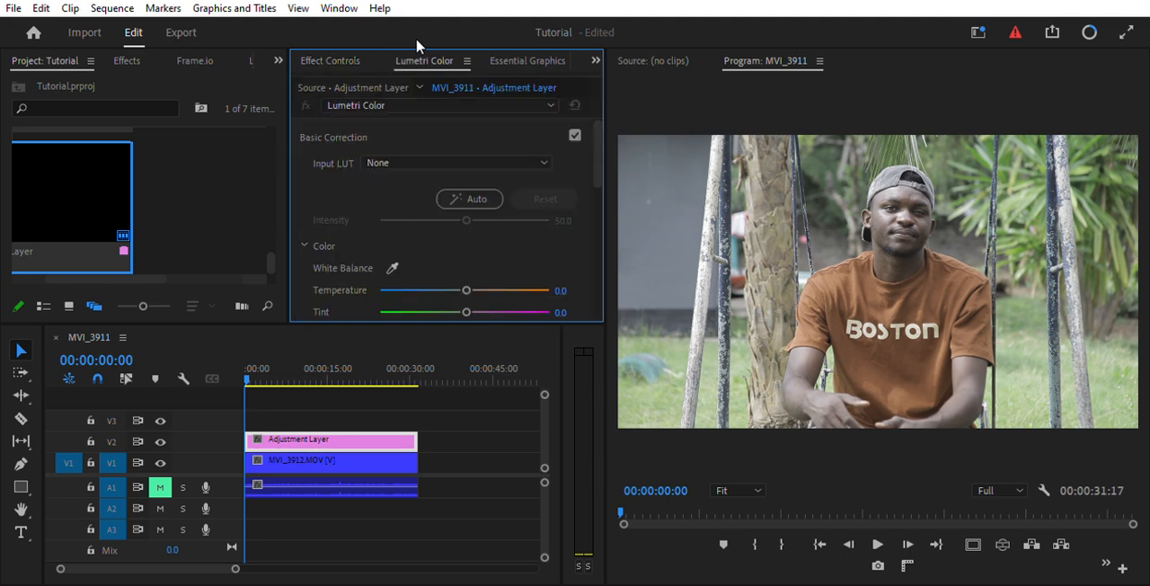
click(527, 57)
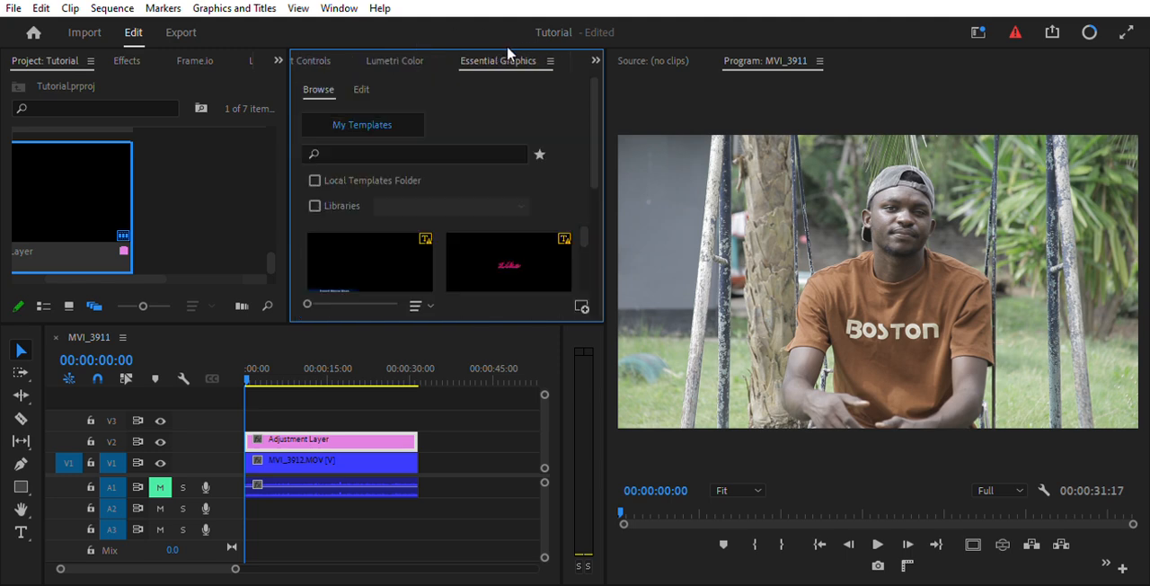
click(389, 47)
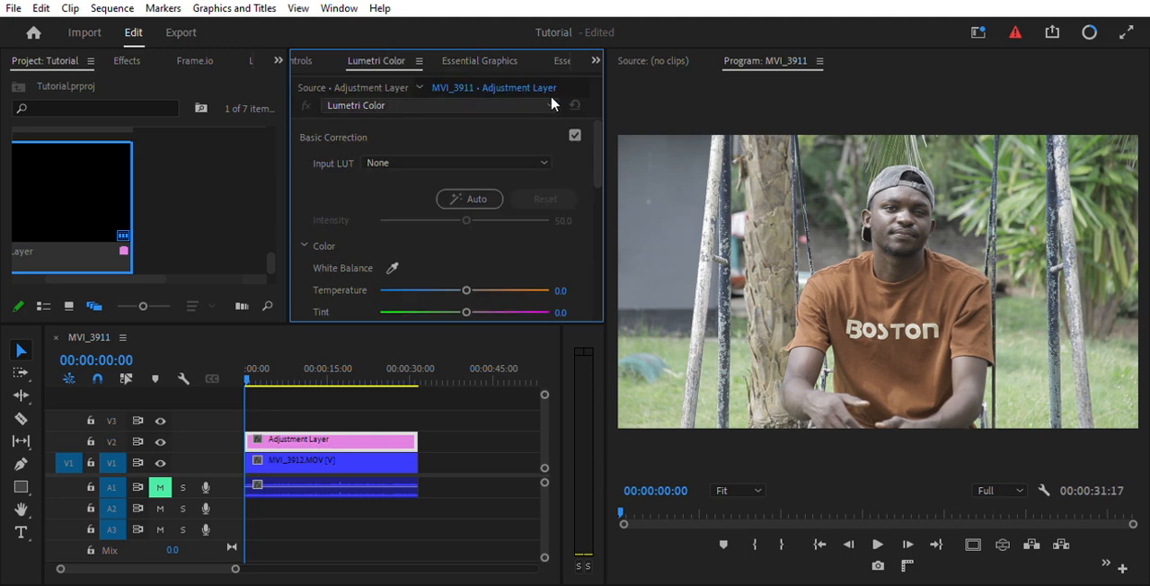
click(301, 230)
click(303, 232)
drag(599, 148, 599, 179)
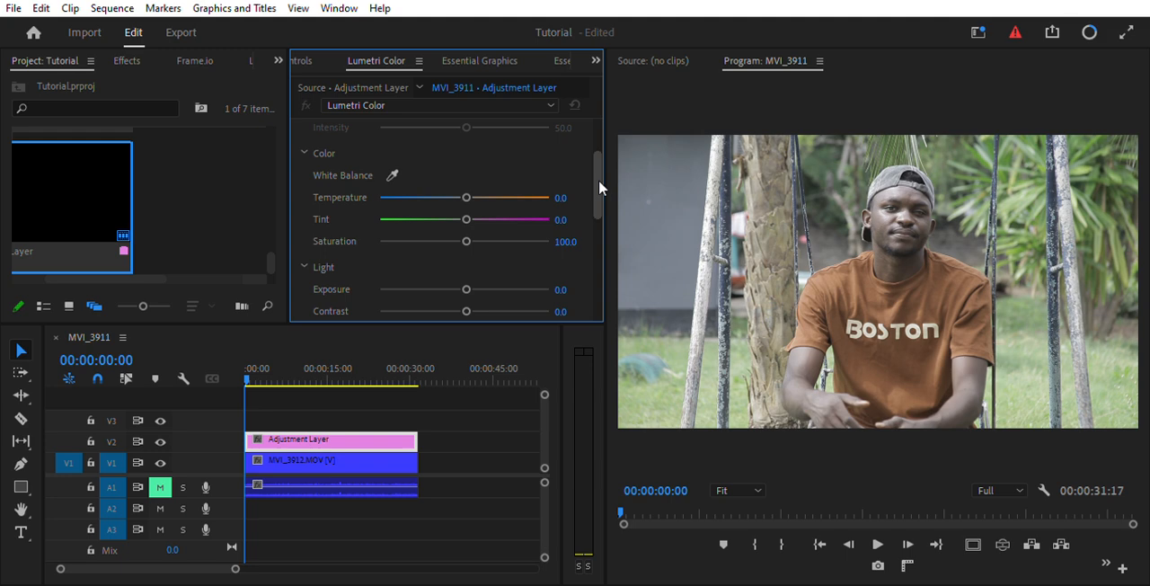
drag(598, 179, 597, 195)
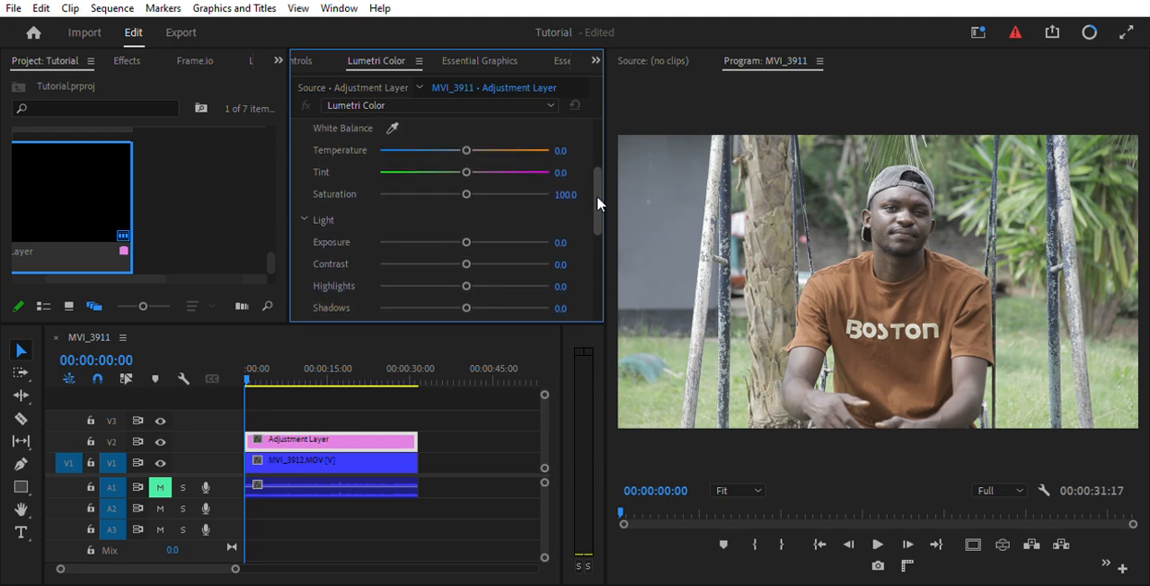
Save the project and park the playhead at 00:00:15:26.
key(space)
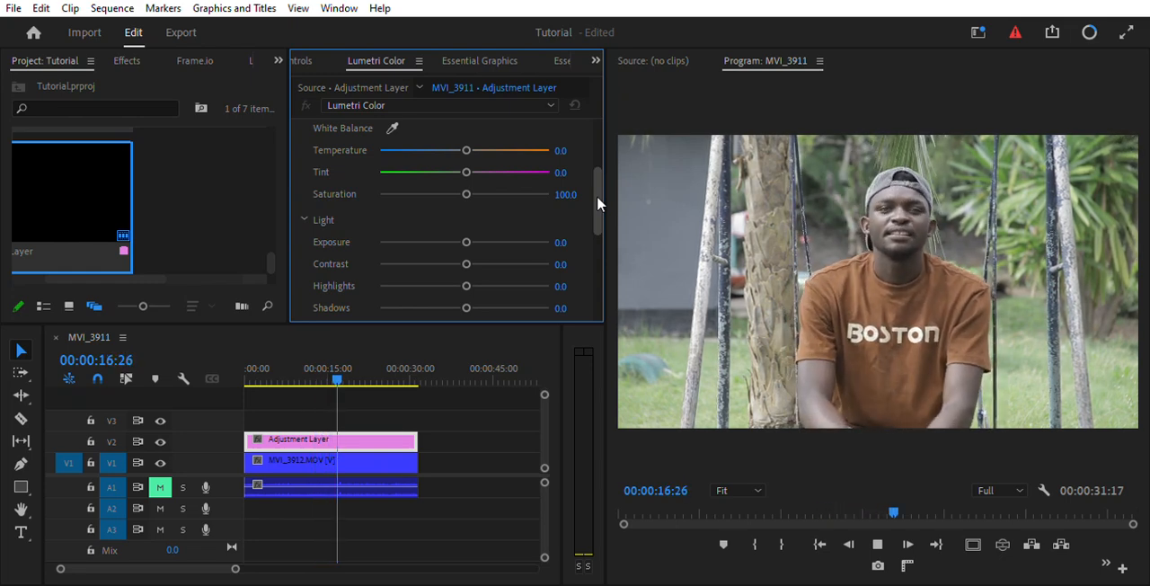
key(ctrl+s)
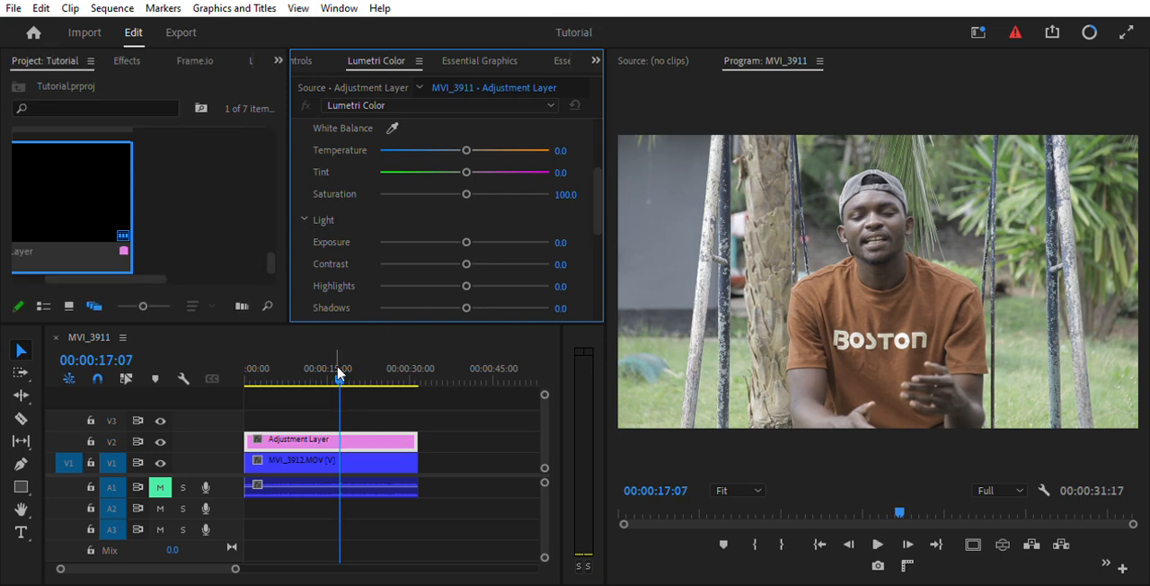
drag(342, 358, 331, 357)
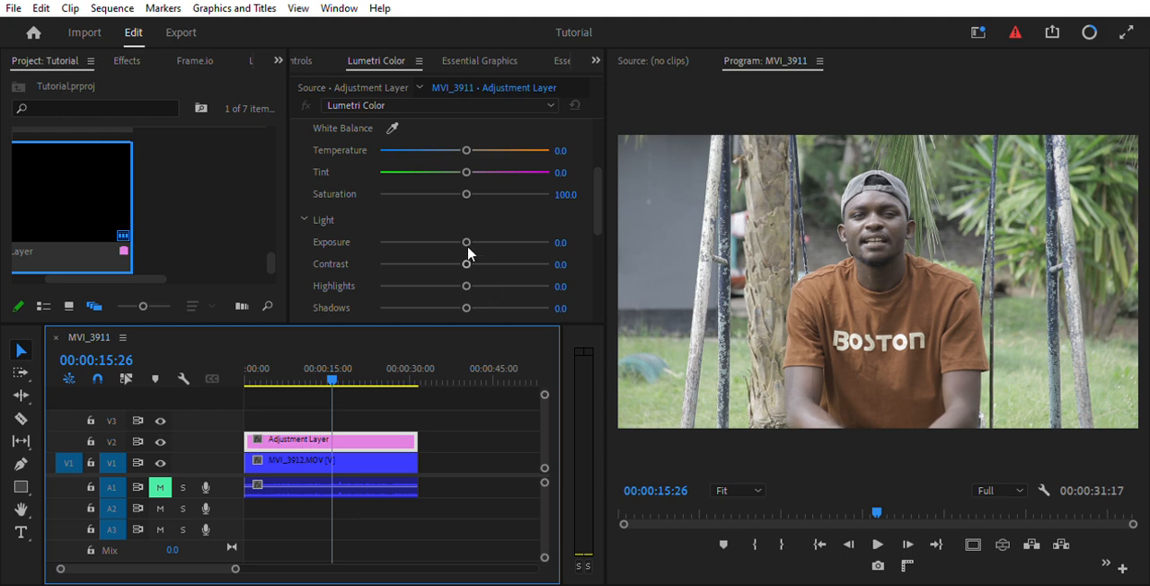
Set the adjustment layer's contrast to 27.7, highlights to 27.7 and shadows to -19.8.
drag(468, 249, 488, 256)
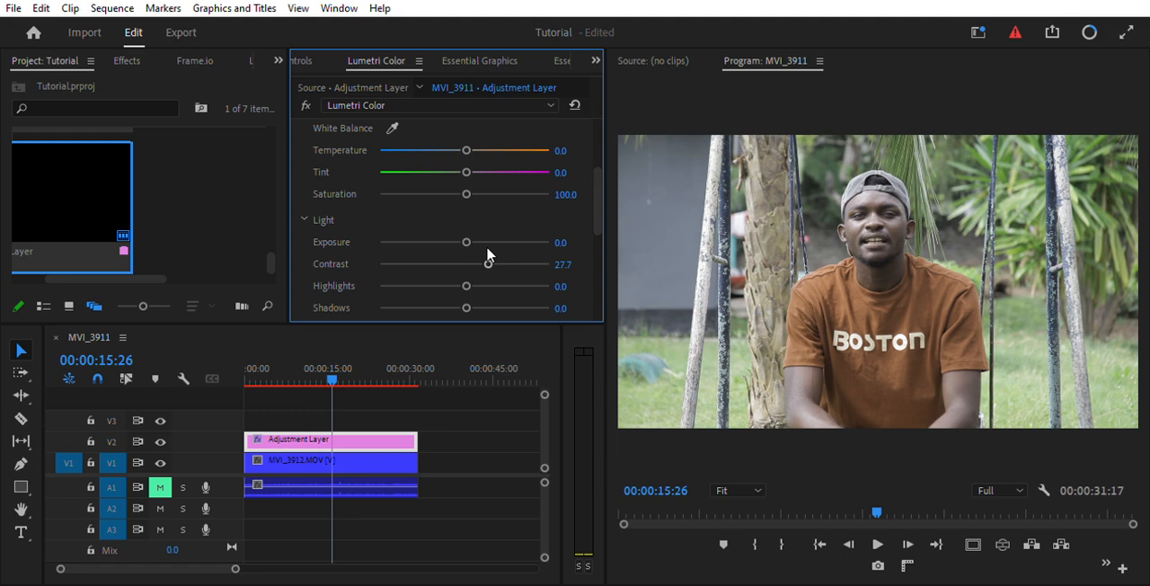
drag(467, 282, 441, 274)
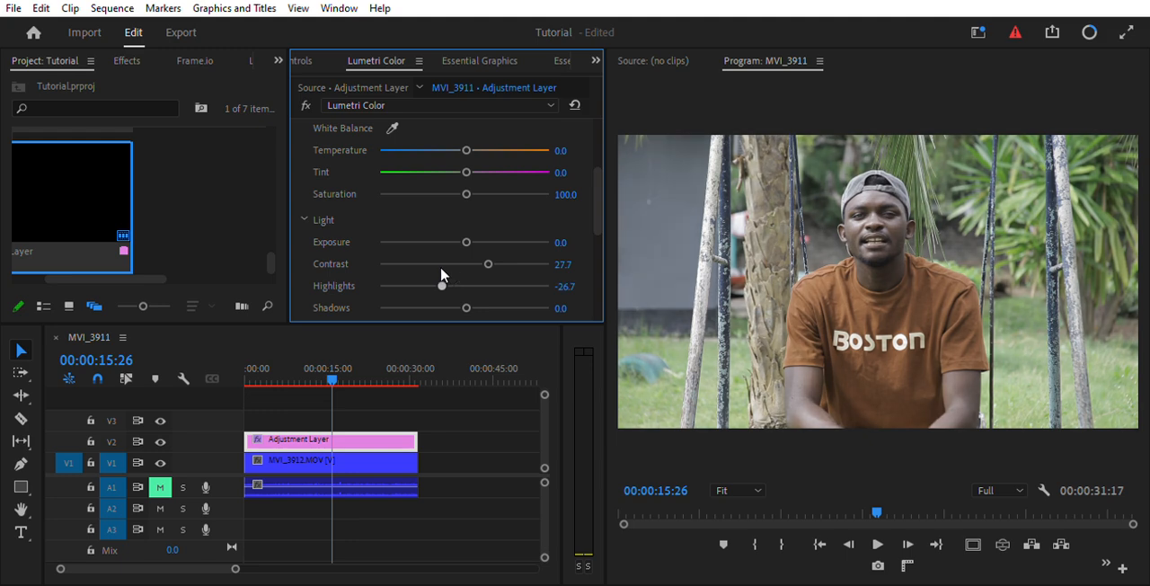
drag(441, 269, 489, 279)
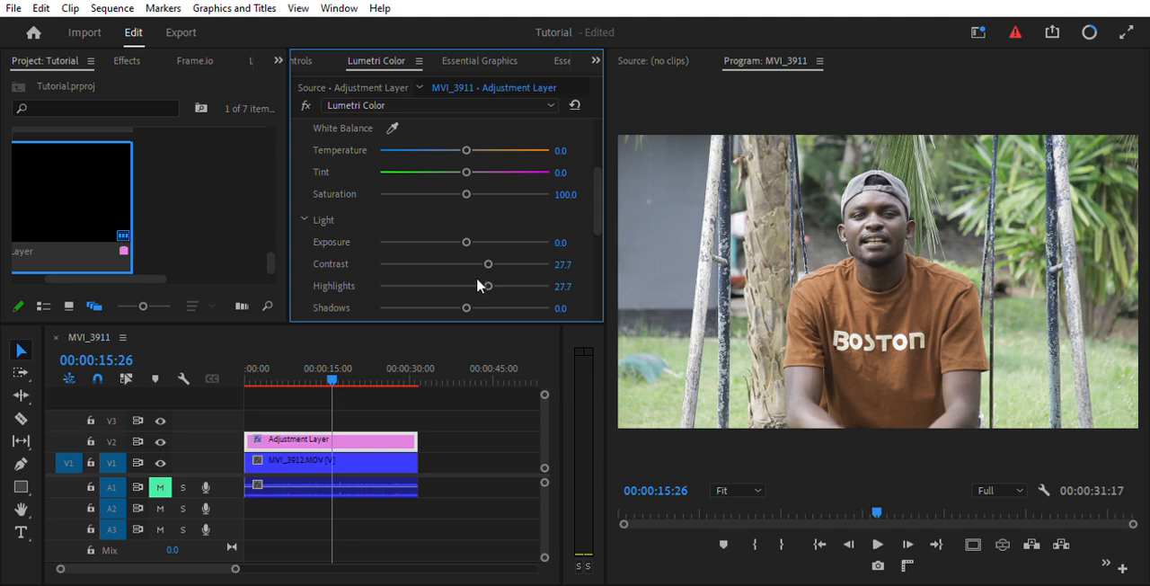
mouse_move(466, 291)
mouse_down()
mouse_move(325, 318)
mouse_move(447, 297)
mouse_up()
Set the adjustment layer's whites to 7.9 and blacks to 2.0.
drag(598, 200, 599, 227)
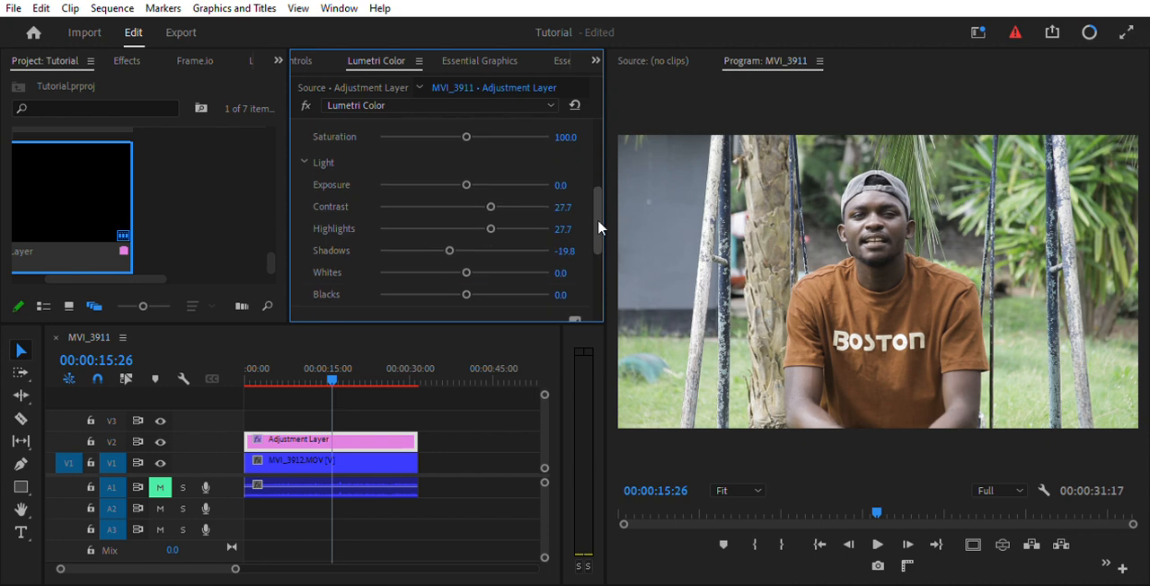
drag(469, 264, 481, 264)
mouse_move(480, 262)
mouse_down()
mouse_move(453, 262)
mouse_move(470, 266)
mouse_up()
click(445, 282)
drag(444, 281, 465, 280)
Fine-tune the adjustment layer's Basic Correction with a slightly cooler temperature, tint 1.0 and highlights -8.9.
drag(598, 205, 596, 174)
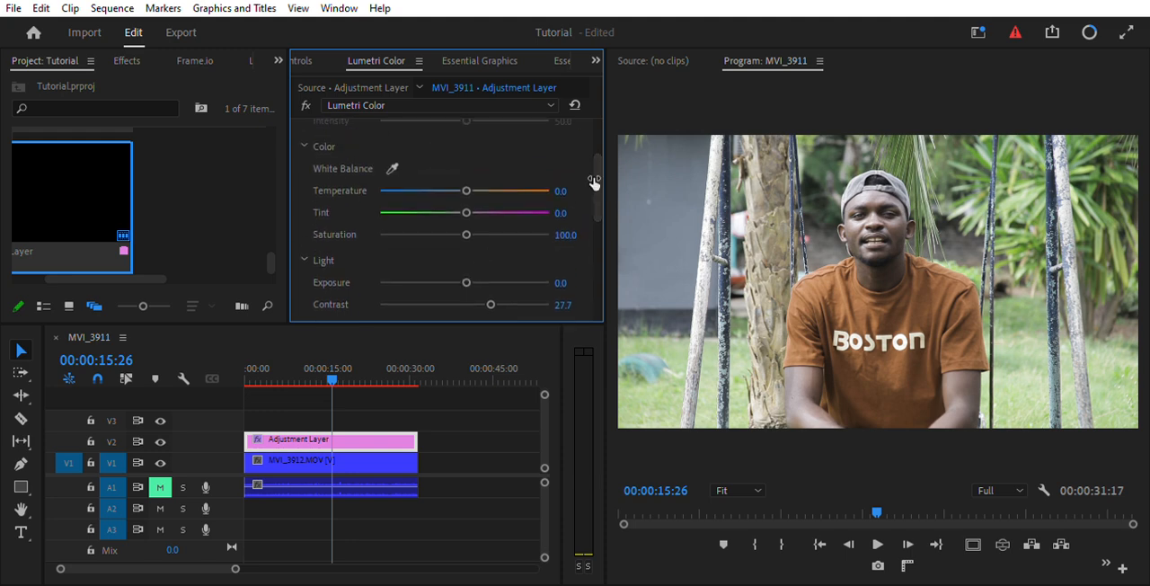
click(469, 181)
drag(461, 180, 558, 191)
double_click(555, 190)
drag(465, 179, 462, 179)
drag(464, 197, 464, 197)
drag(594, 158, 594, 183)
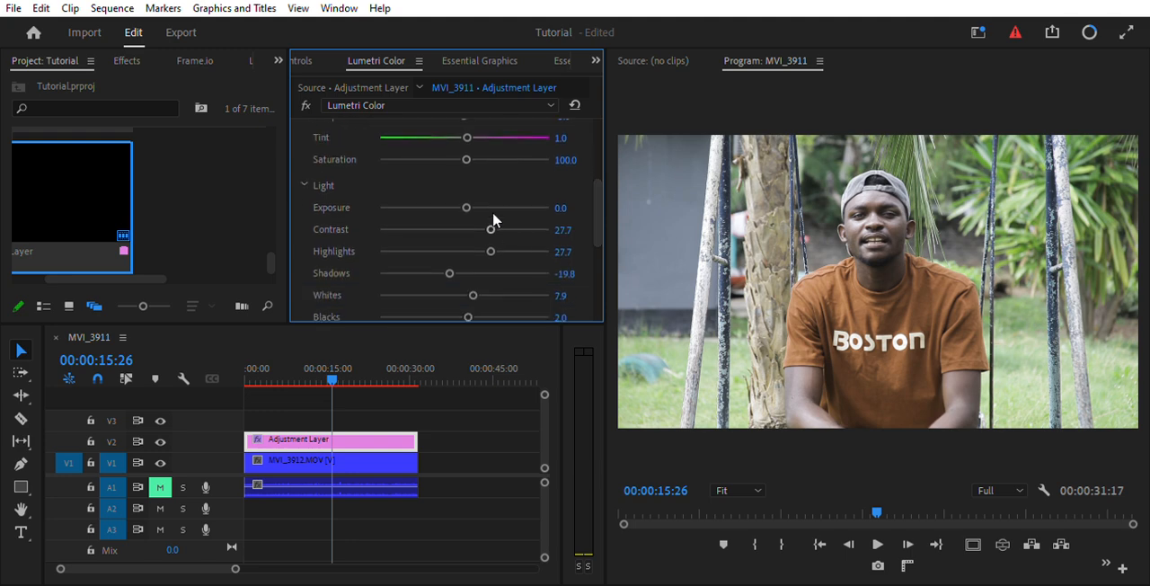
drag(491, 243, 457, 246)
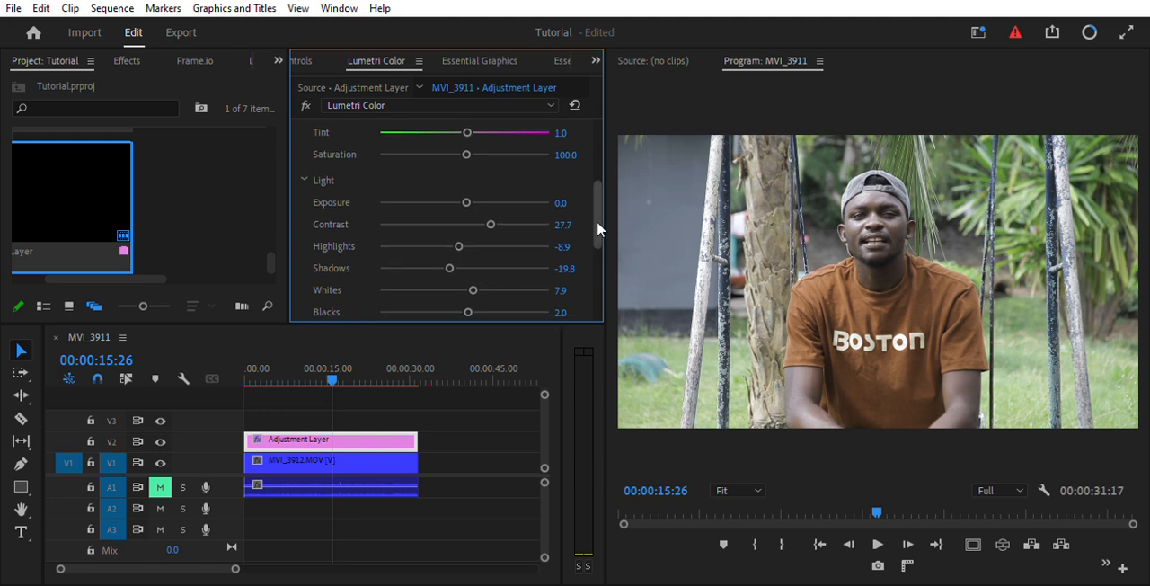
Expand the Creative section of the adjustment layer's Lumetri Color settings at its Look option.
scroll(597, 225, down, 4)
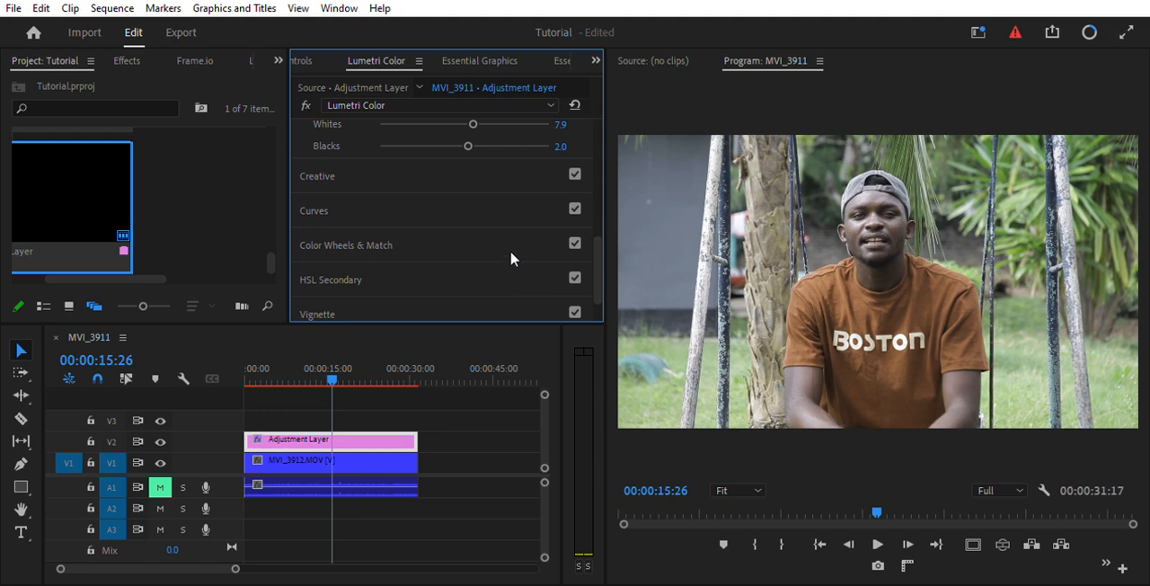
click(364, 169)
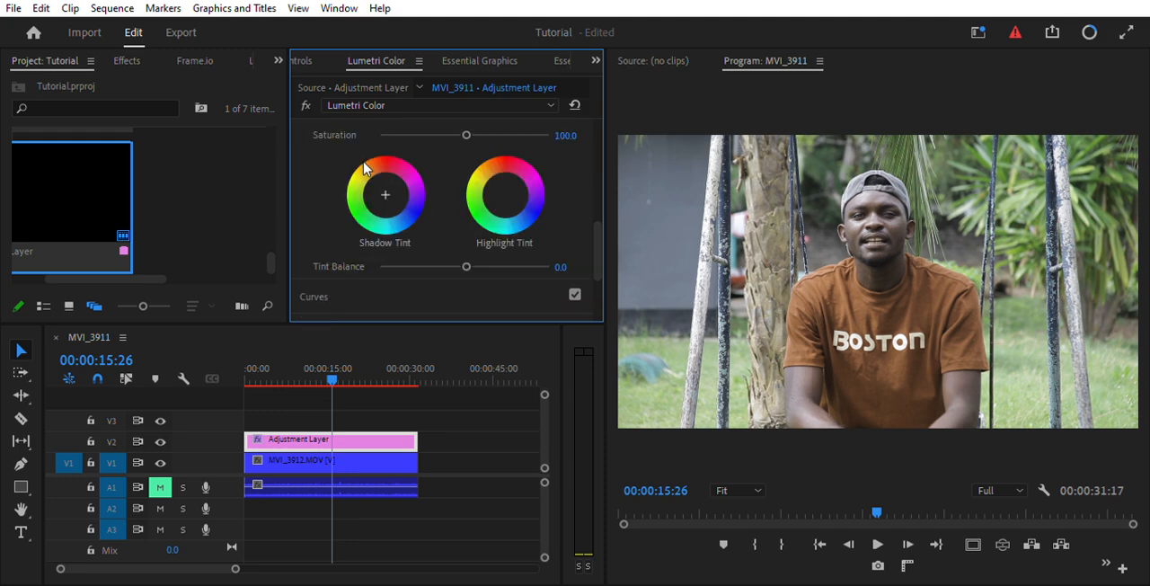
drag(594, 240, 588, 147)
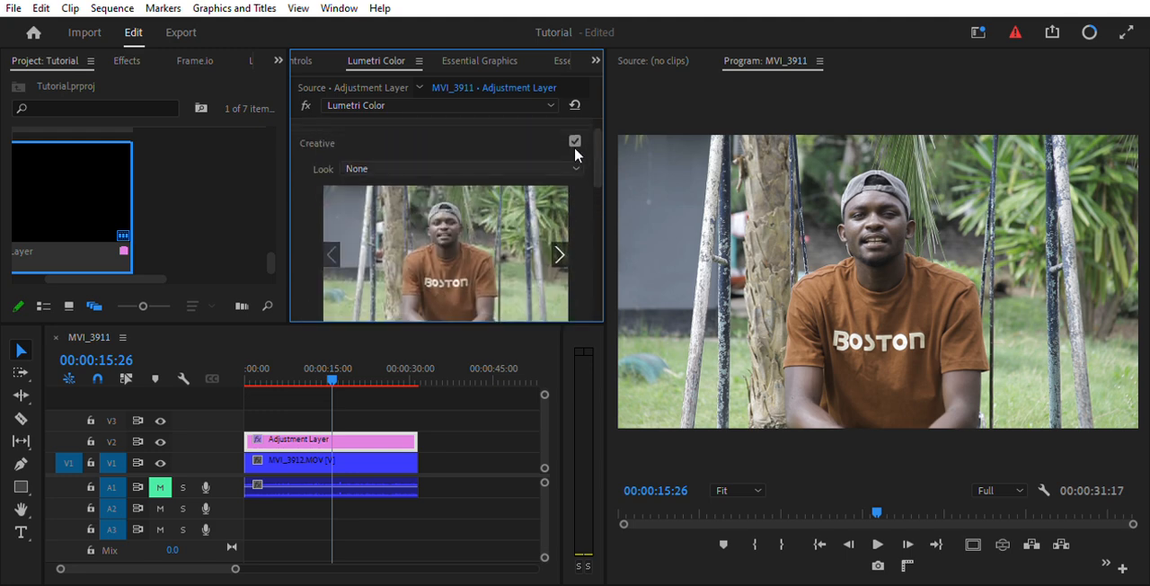
Try the Drive look on the adjustment layer, and undo it.
click(485, 217)
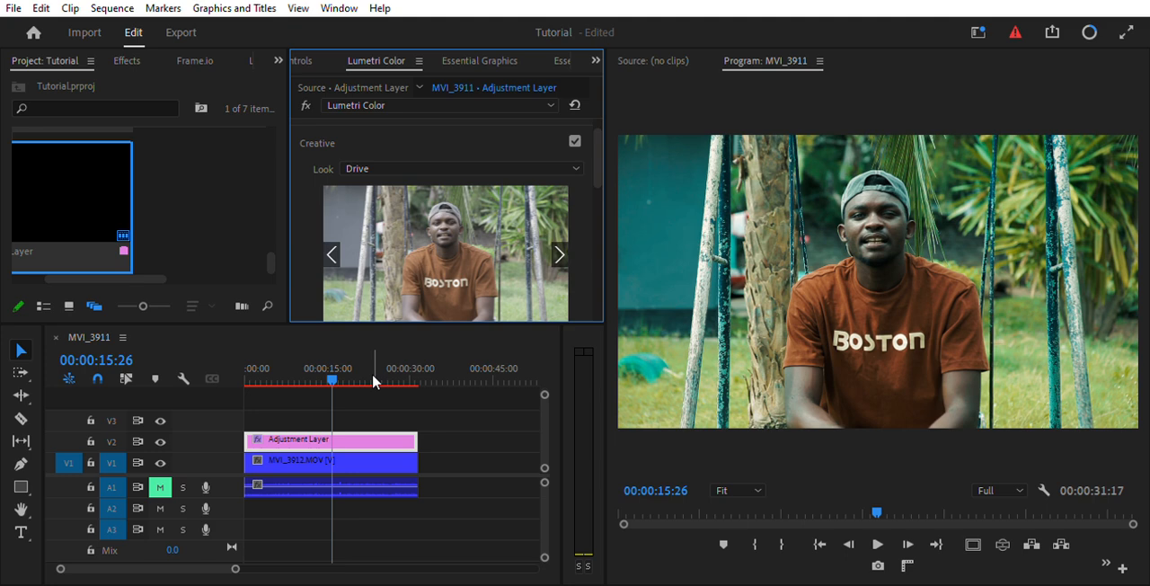
key(ctrl+z)
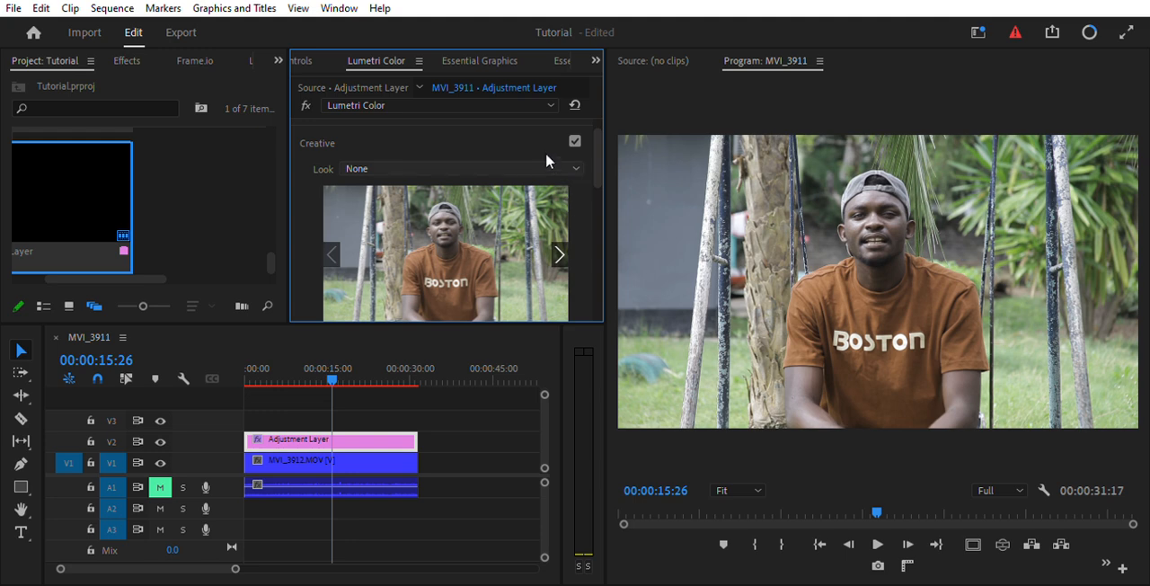
Apply the look file "white wedding luts" to the adjustment layer and set its intensity to 42.6.
click(513, 209)
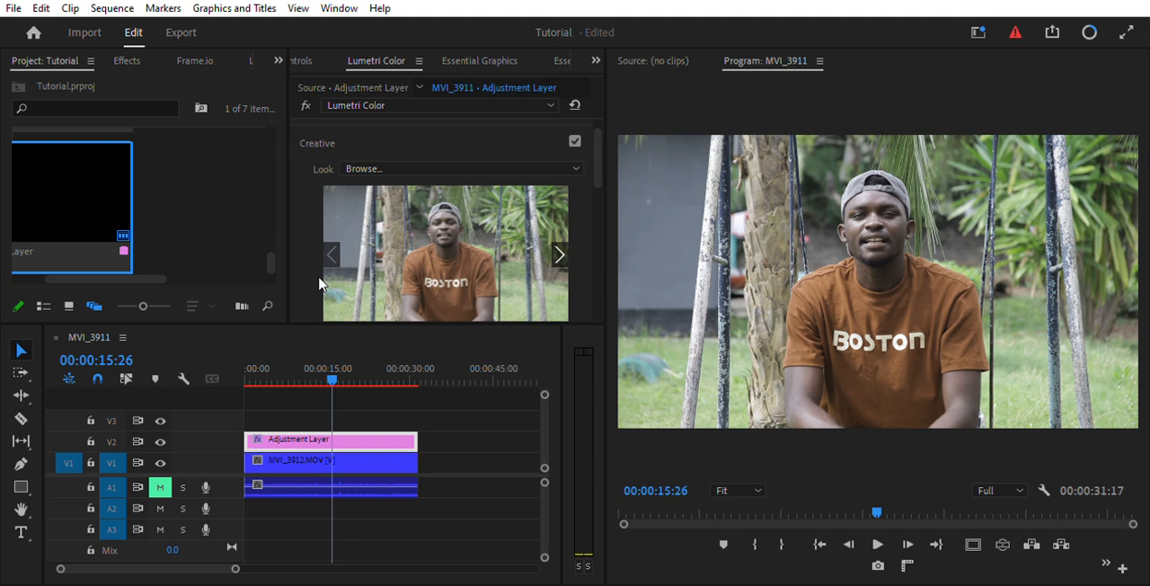
click(381, 378)
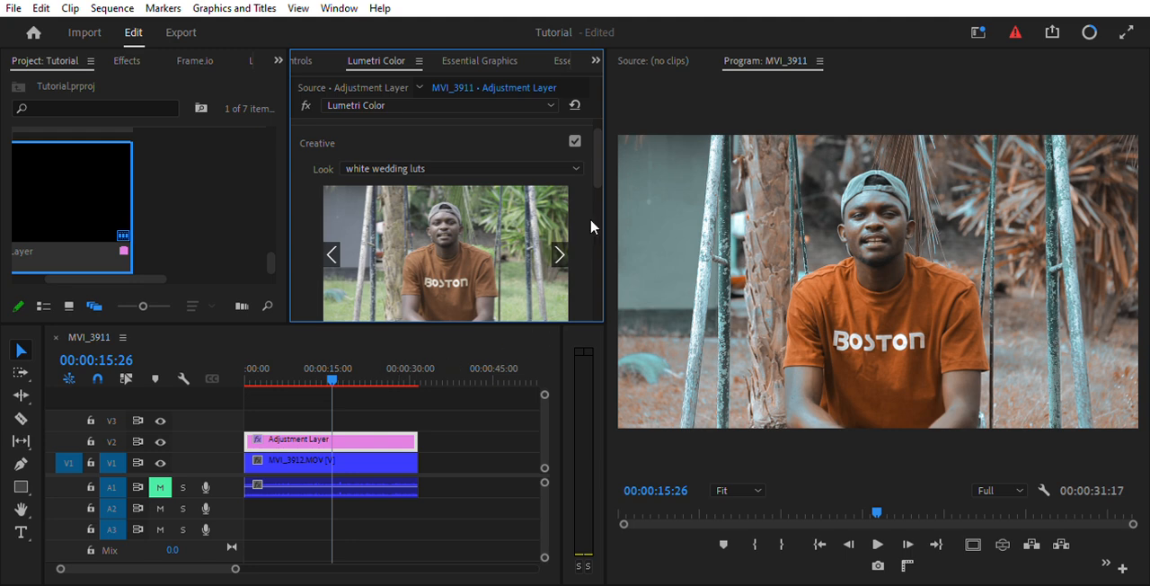
drag(597, 172, 595, 205)
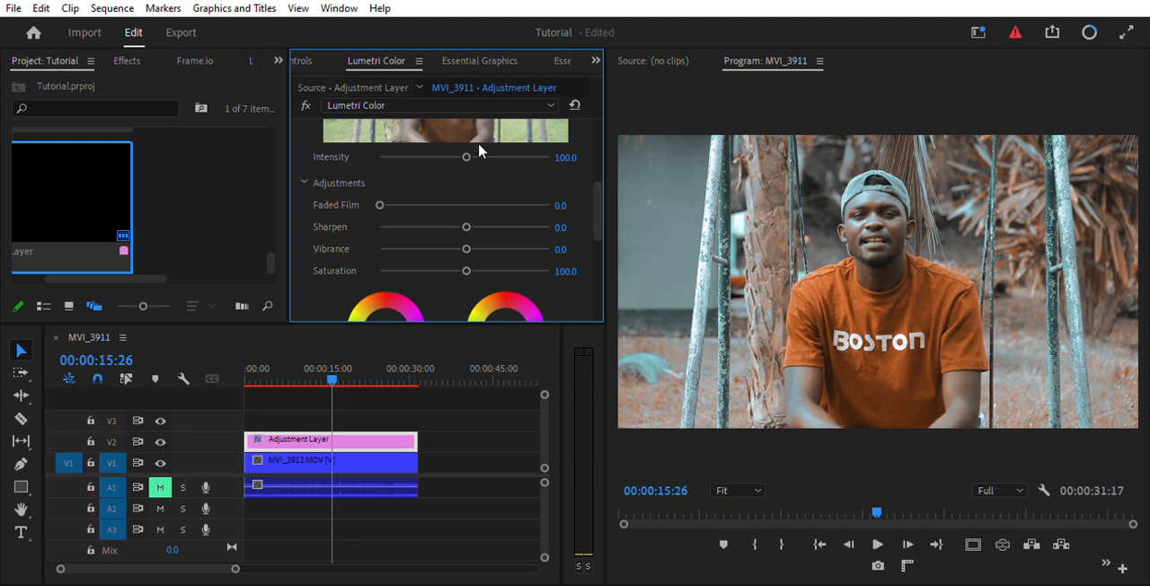
drag(467, 141, 416, 153)
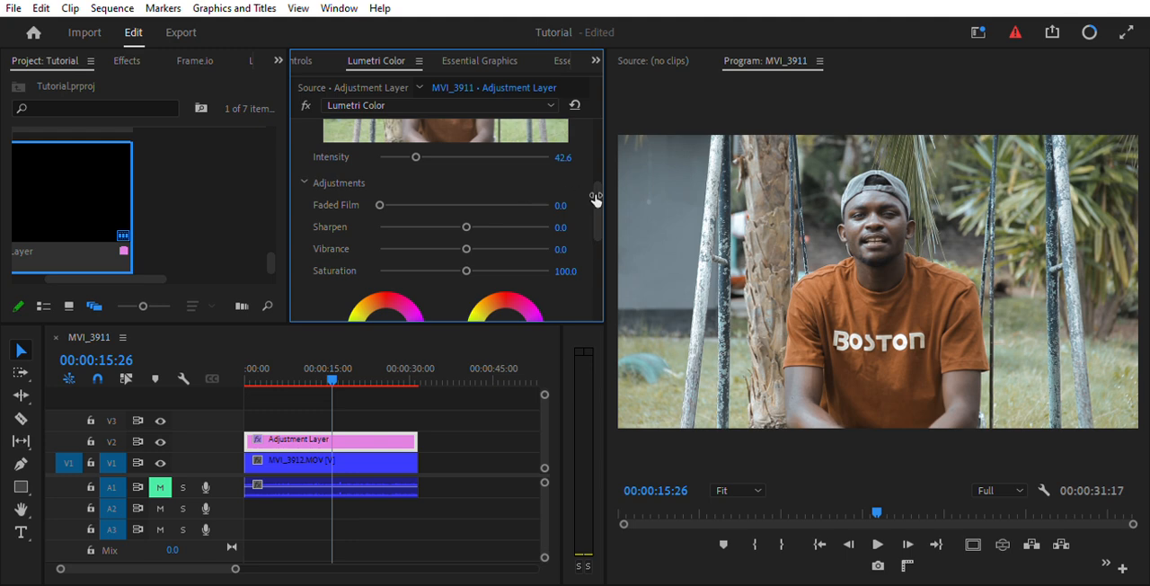
drag(596, 195, 596, 171)
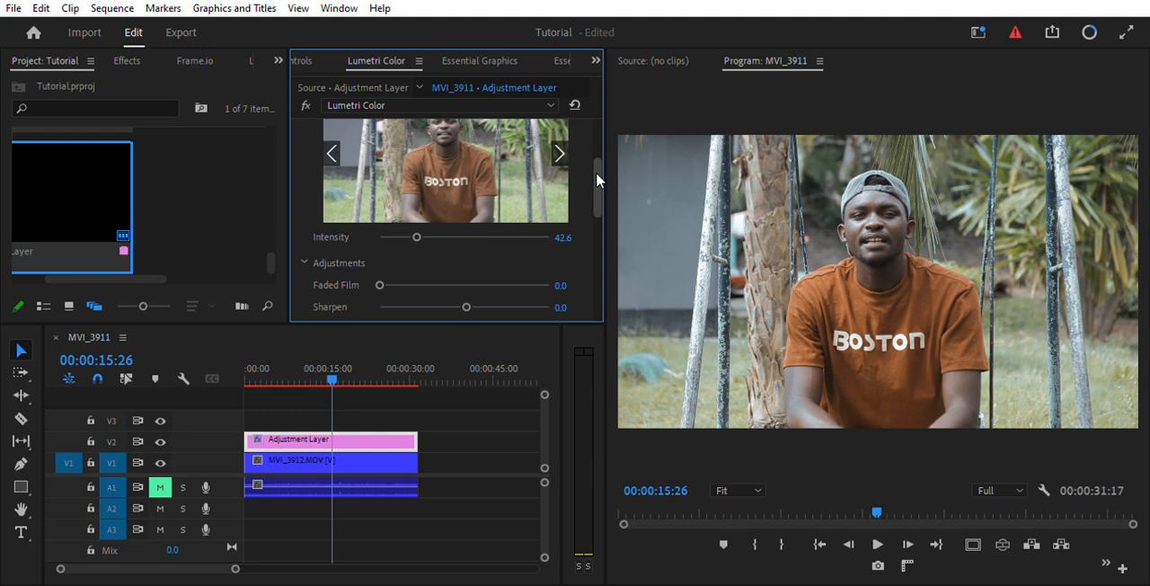
Place a second adjustment layer on track V3 and extend it over the full length of the clip.
drag(91, 191, 318, 415)
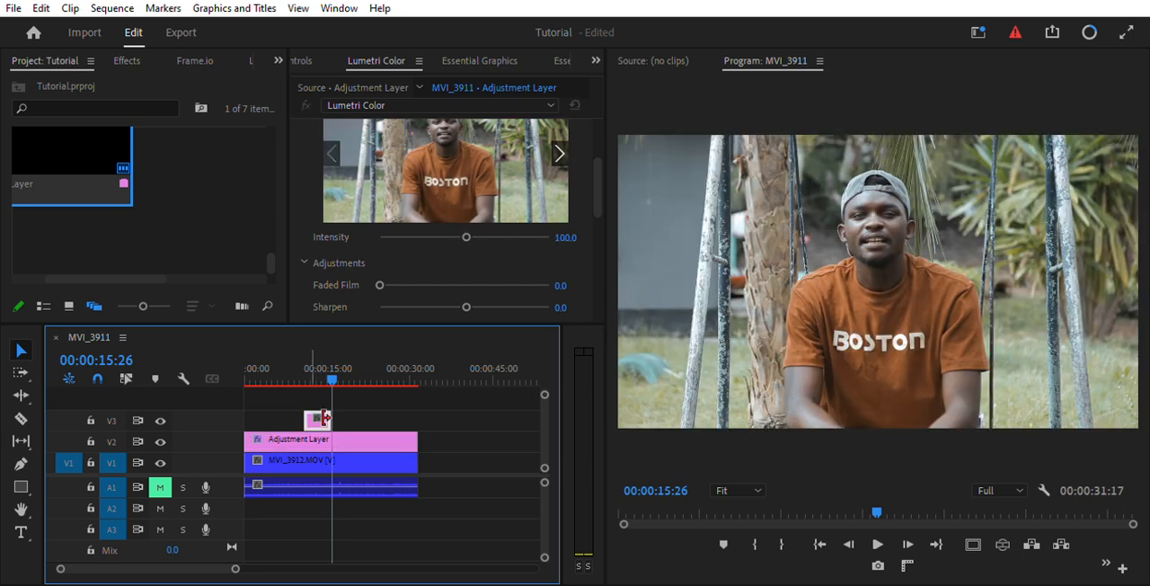
drag(308, 420, 247, 422)
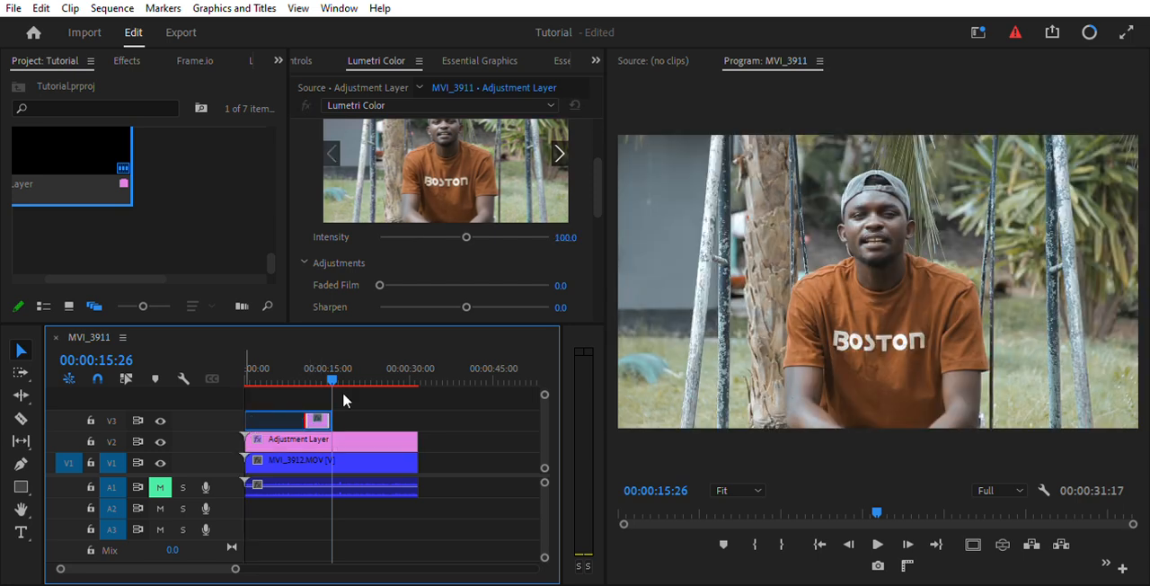
drag(331, 419, 417, 416)
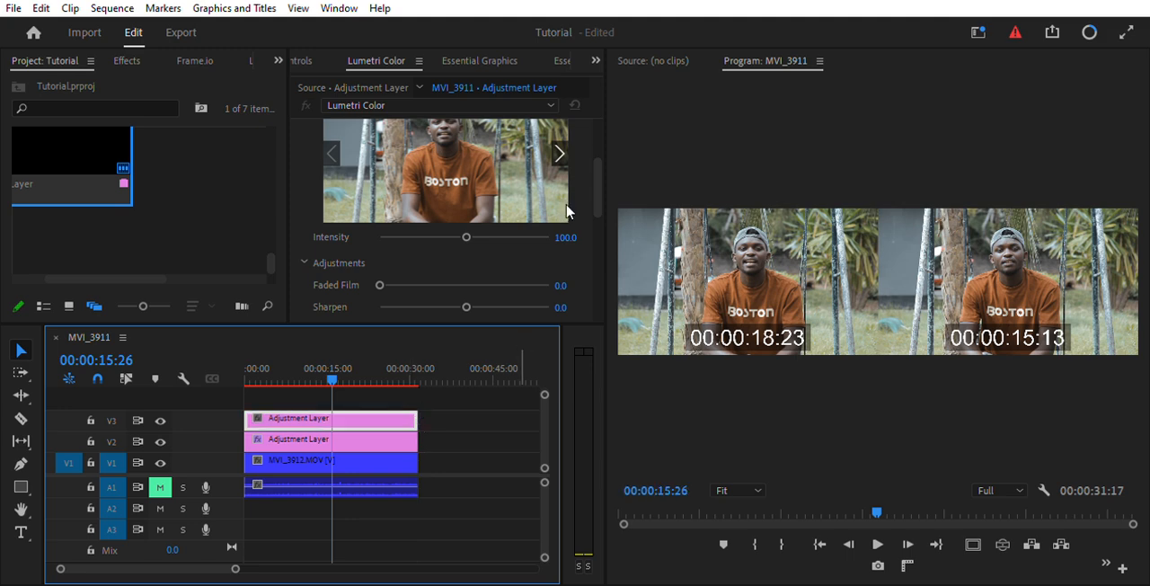
Open the Basic Correction section for the V3 adjustment layer and set its contrast to 50.5.
drag(598, 182, 595, 53)
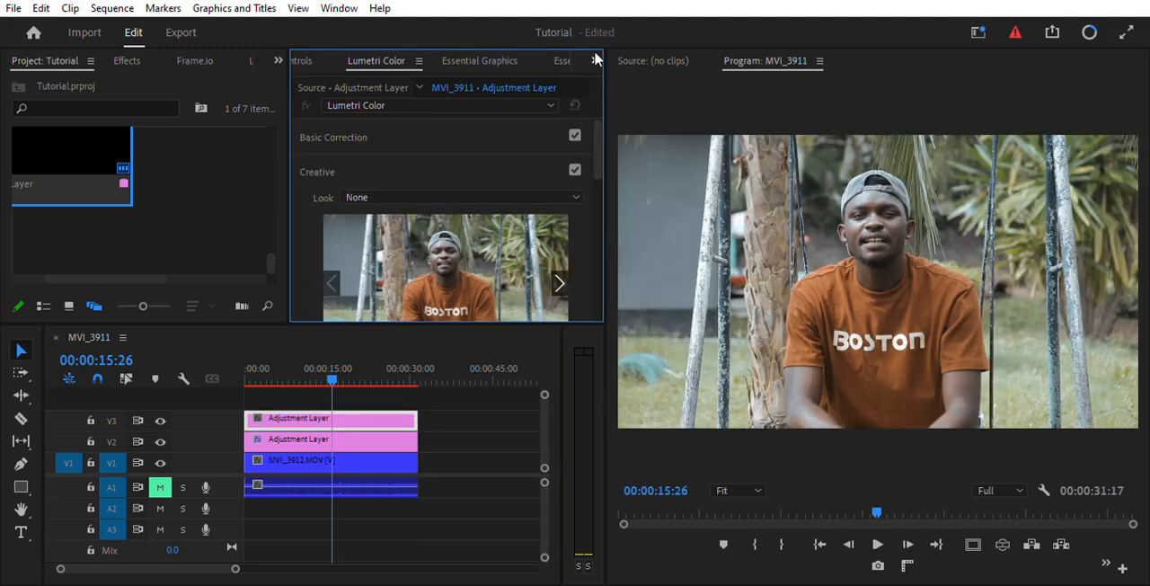
click(458, 118)
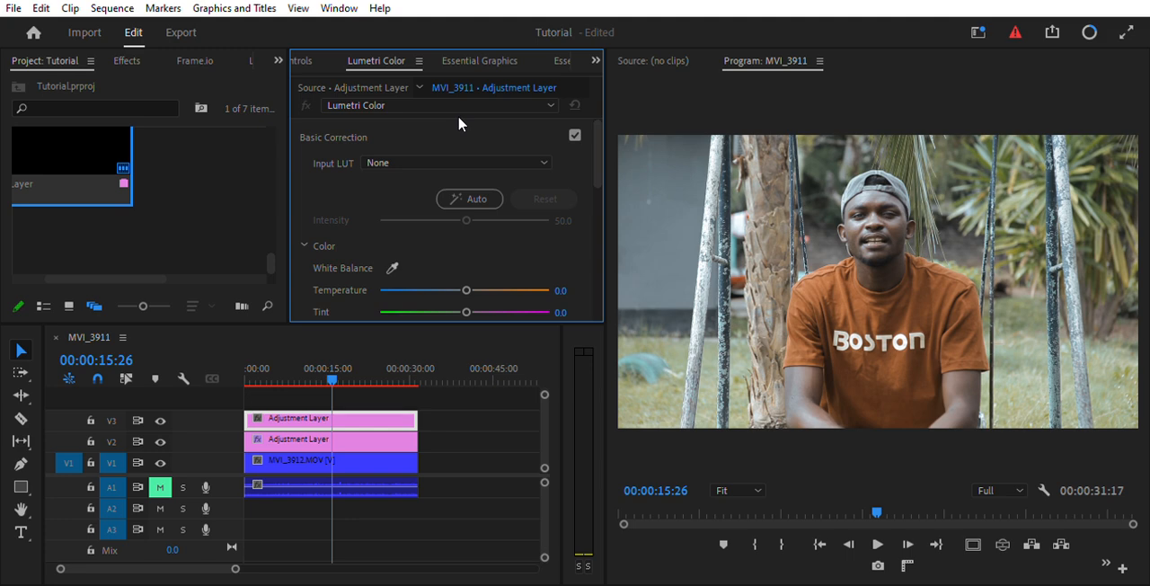
drag(599, 154, 605, 216)
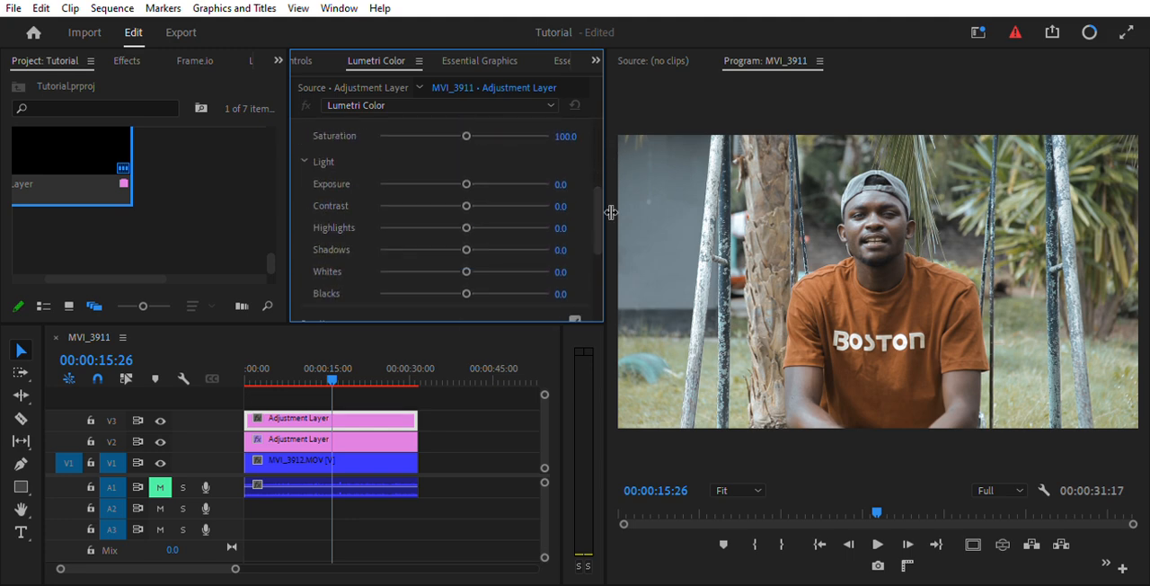
click(481, 198)
drag(481, 203, 501, 206)
drag(502, 205, 507, 208)
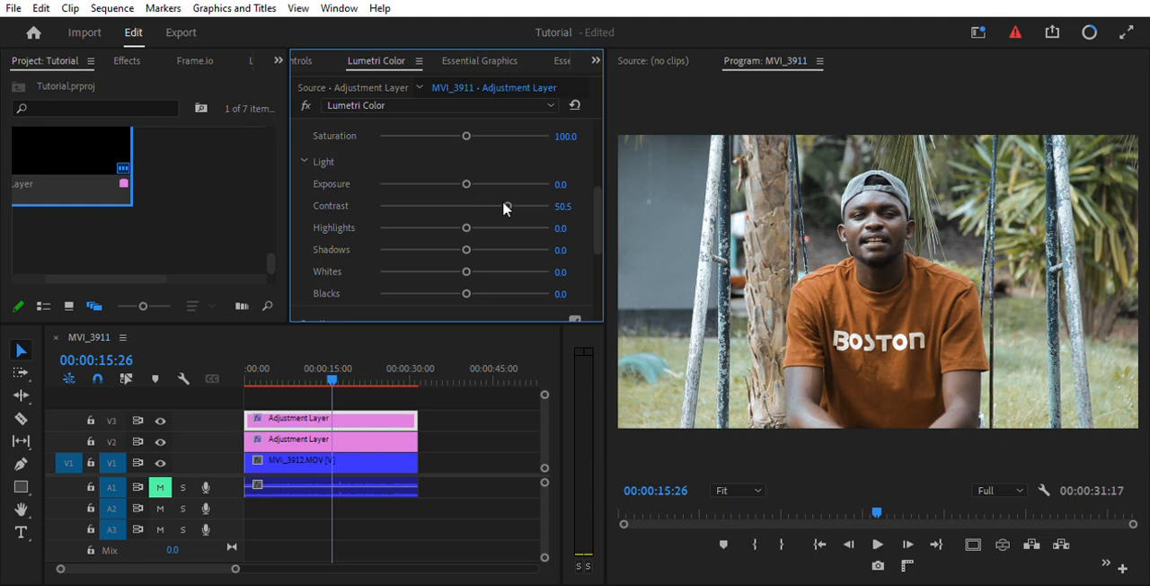
Set the V3 adjustment layer's highlights to -13.9 and shadows to -4.0 in Basic Correction.
drag(460, 225, 491, 226)
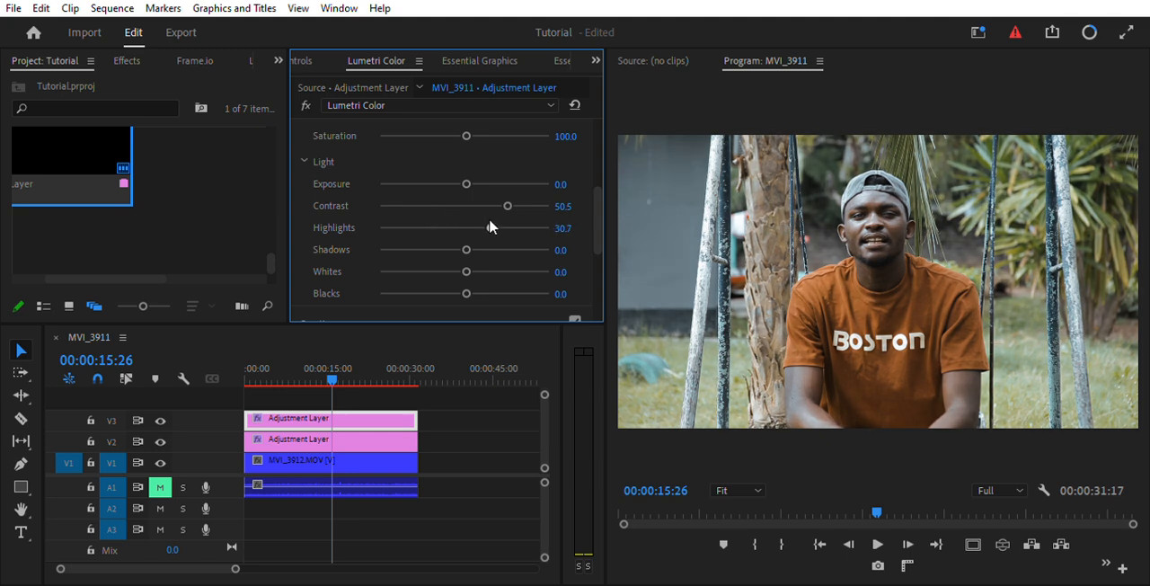
drag(489, 225, 451, 225)
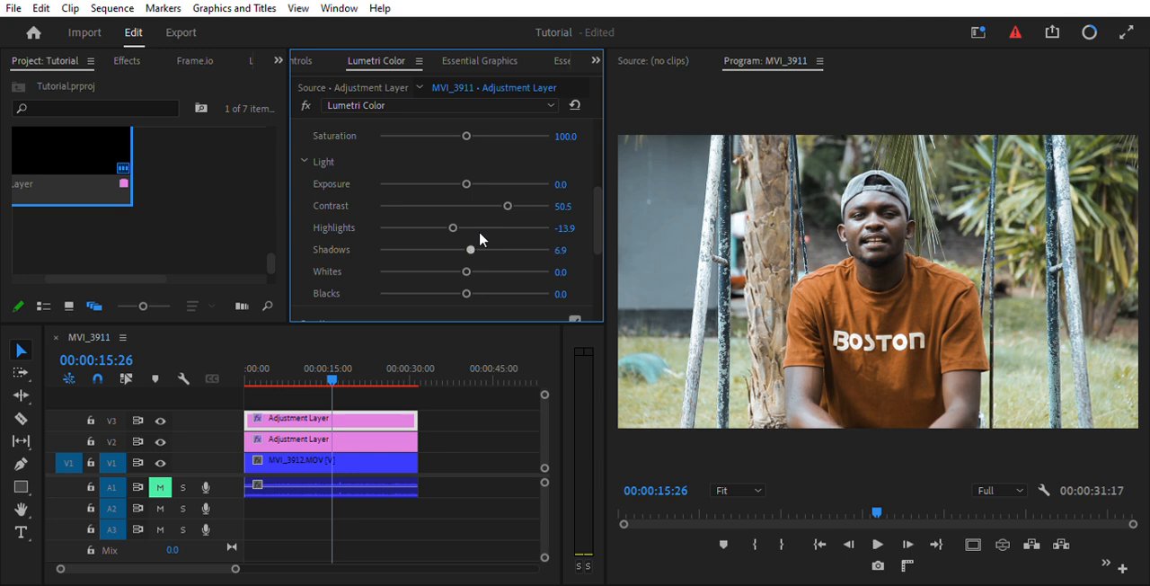
click(481, 238)
drag(482, 238, 460, 238)
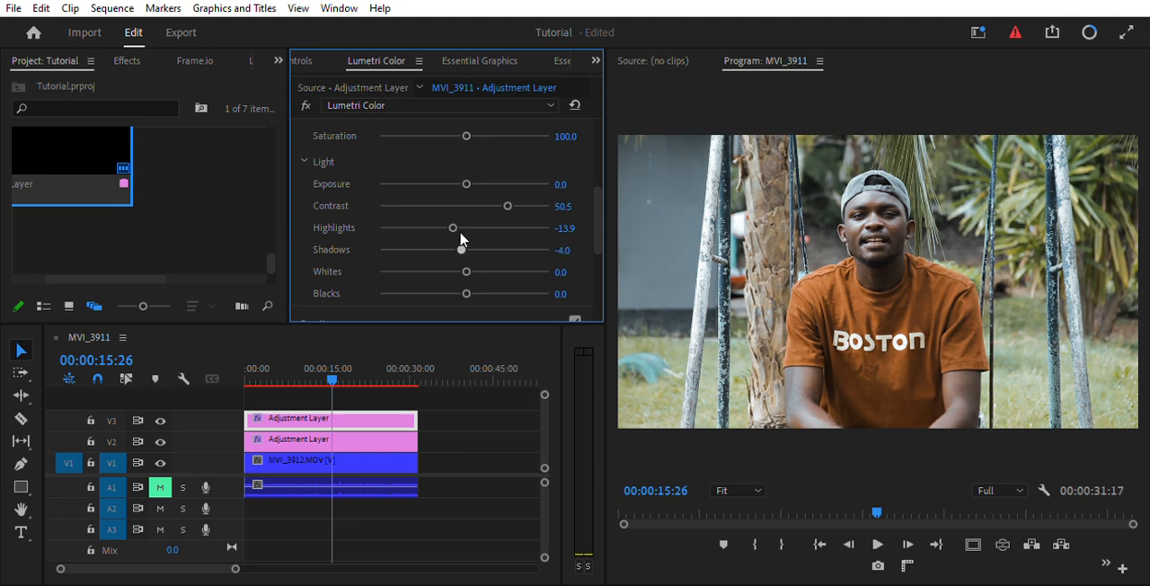
drag(467, 261, 470, 261)
Apply the creative look Drive to the V3 adjustment layer.
drag(597, 215, 600, 265)
click(401, 153)
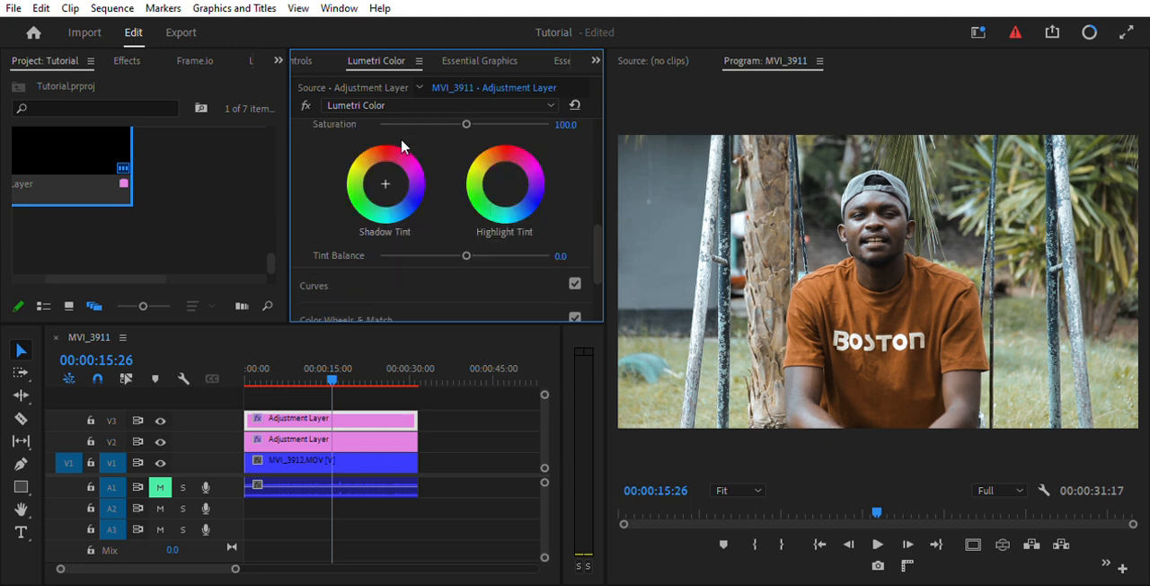
drag(596, 246, 591, 162)
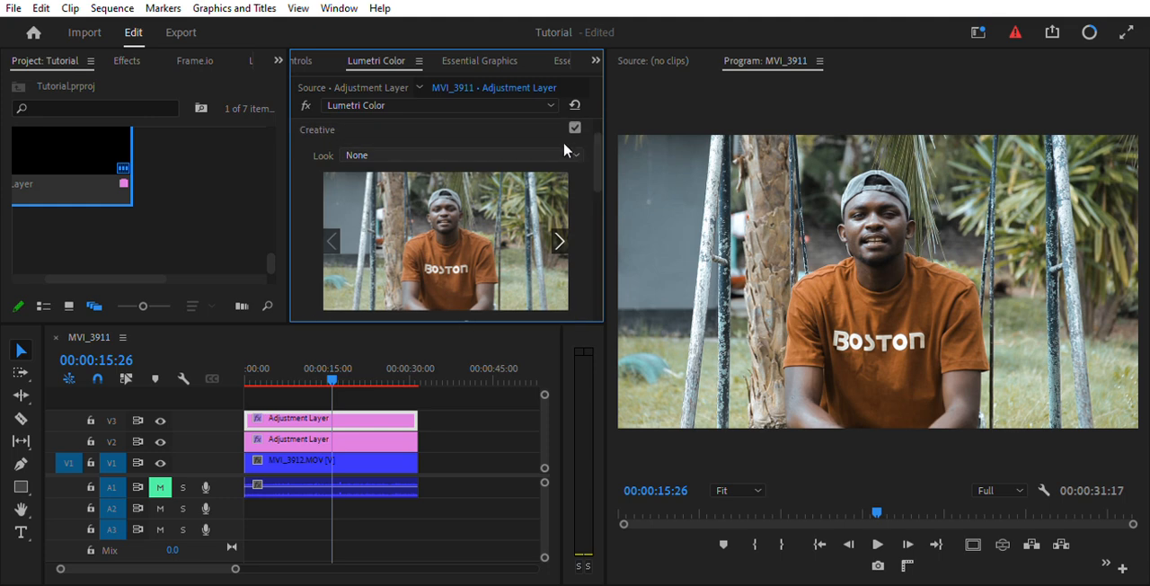
click(485, 185)
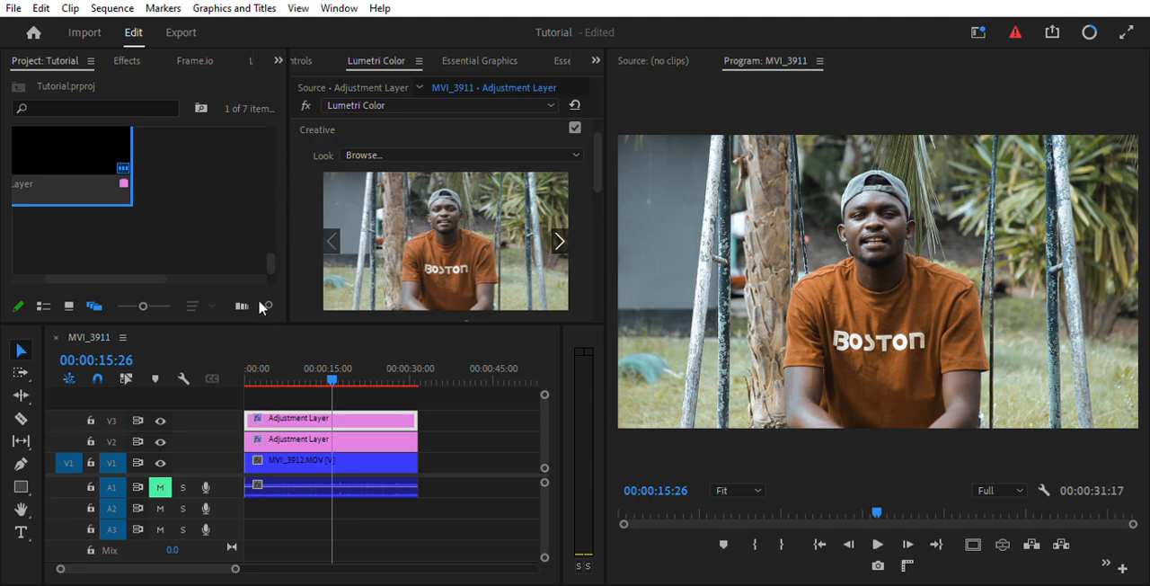
click(422, 305)
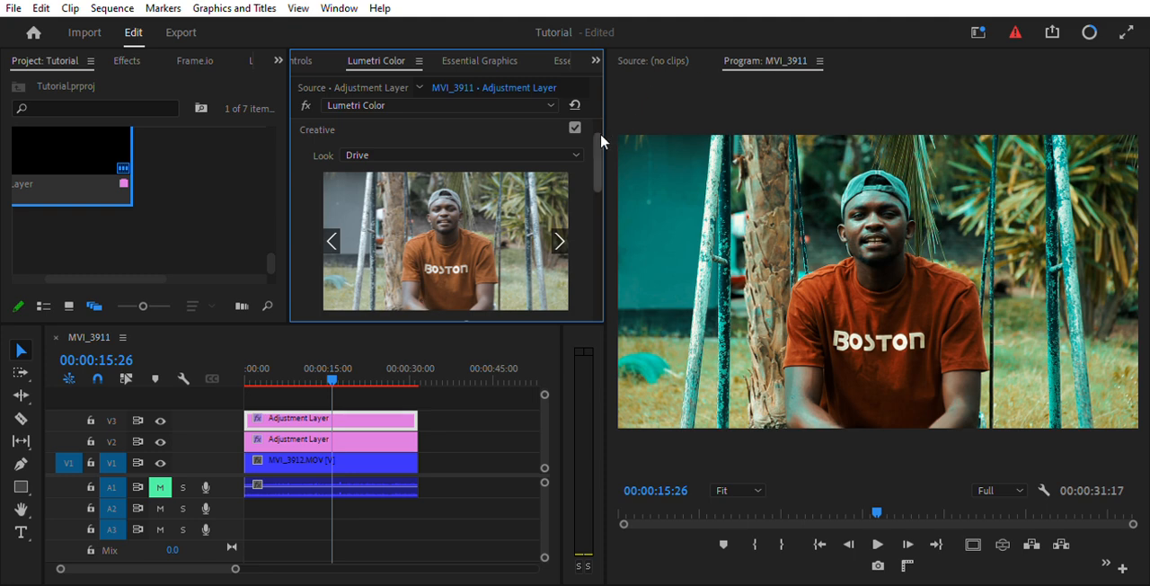
Reduce the Drive look's intensity to 44.6.
drag(599, 135, 600, 167)
drag(467, 214, 434, 214)
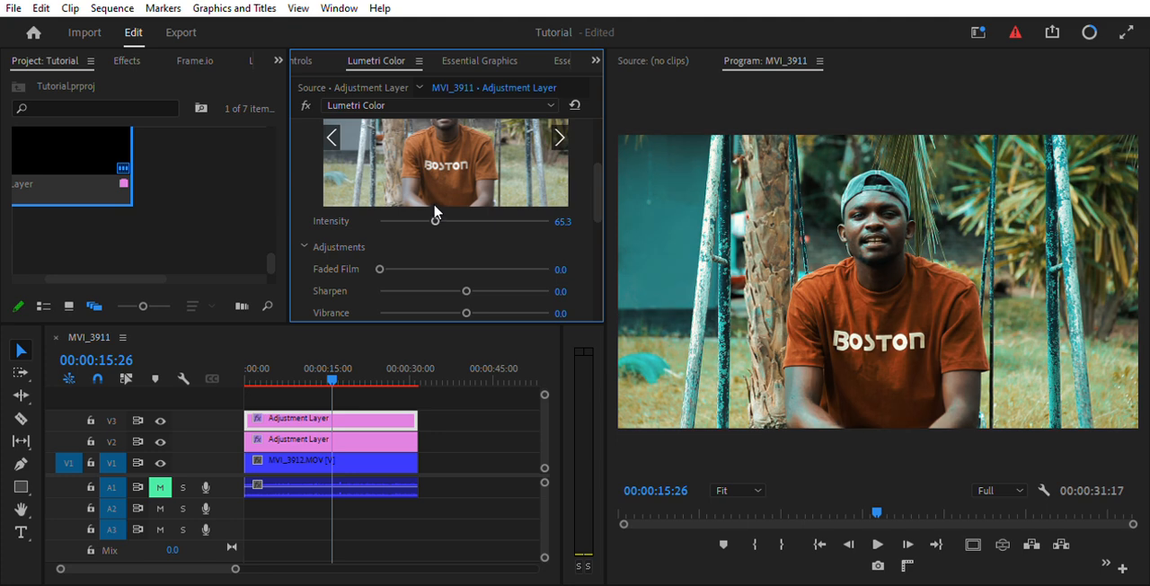
drag(435, 214, 419, 214)
drag(420, 214, 417, 214)
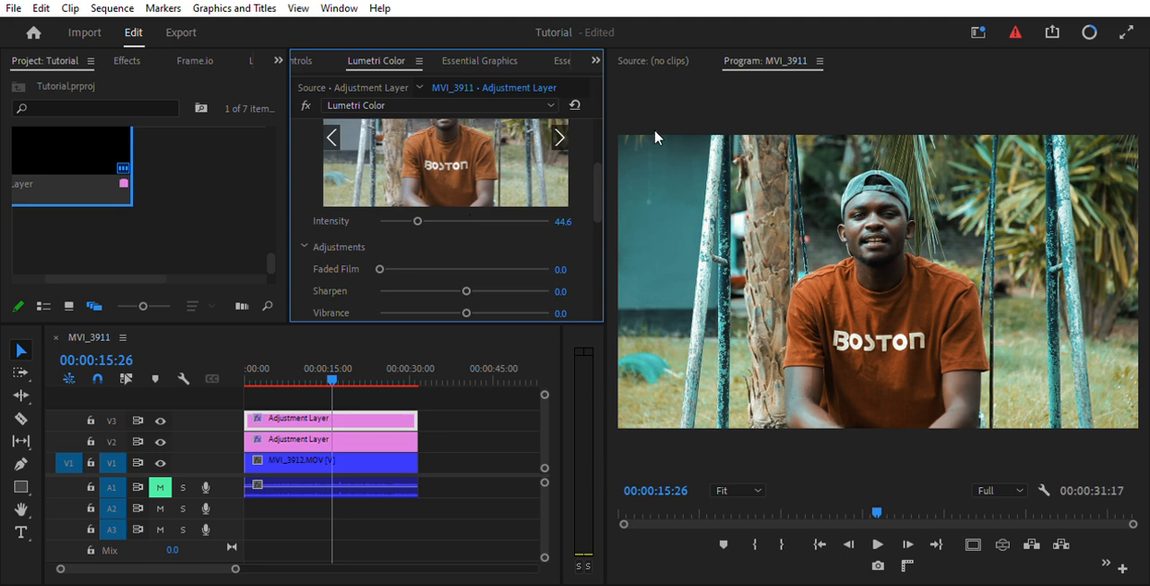
Set the creative adjustments of the V3 layer to sharpen 14.9, faded film 17.3 and vibrance 11.9.
scroll(597, 164, down, 2)
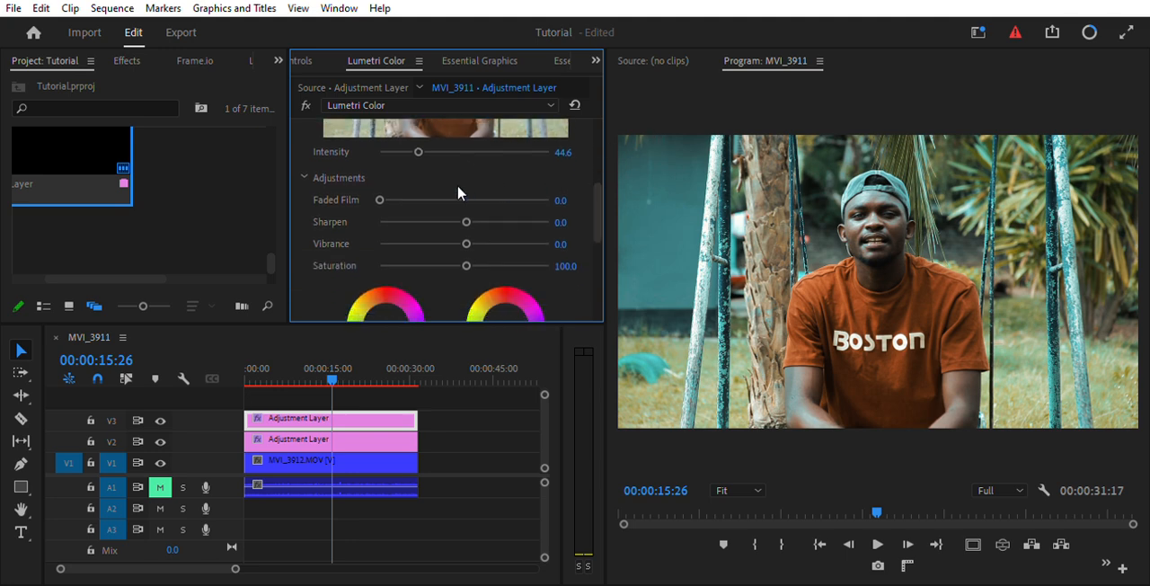
drag(467, 204, 476, 205)
drag(380, 188, 570, 176)
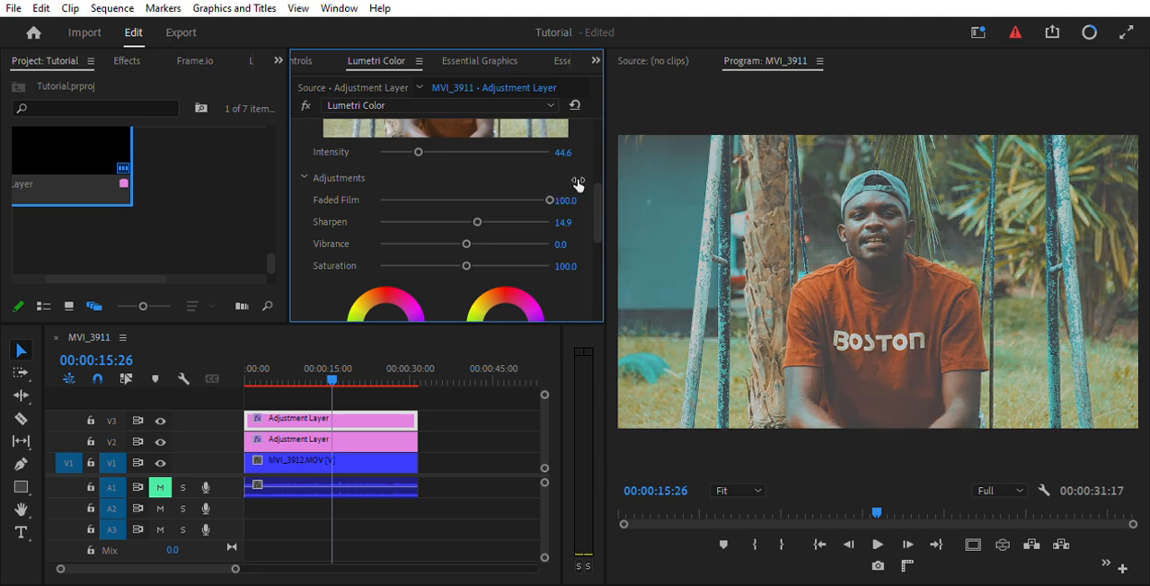
drag(553, 189, 408, 194)
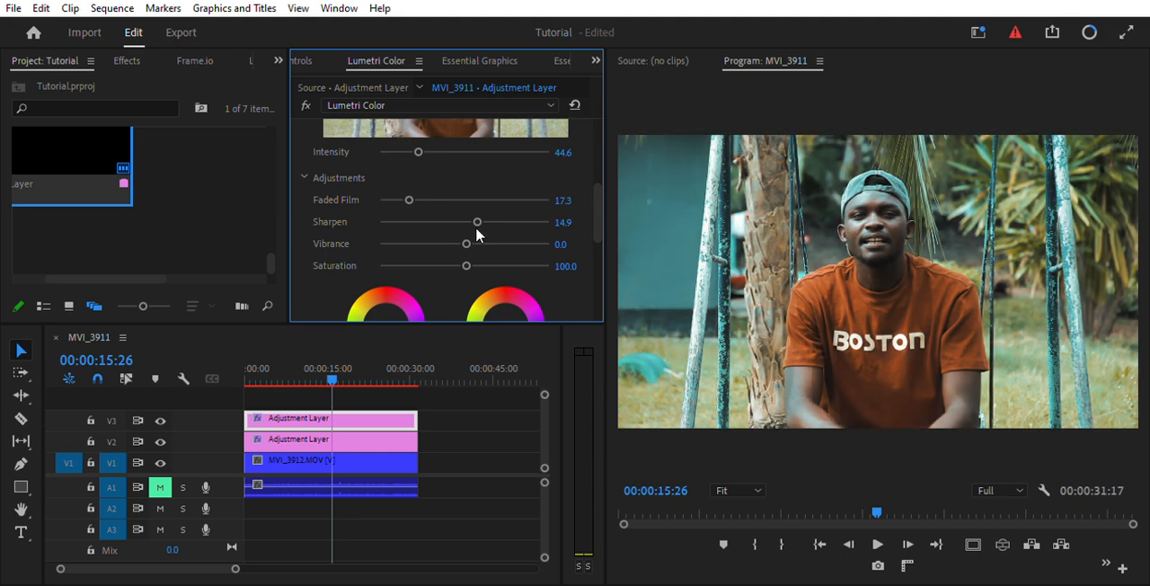
drag(464, 226, 474, 226)
Shift the shadow tint slightly toward yellow-green and the highlight tint toward green-cyan, with tint balance at -2.0.
drag(599, 192, 599, 225)
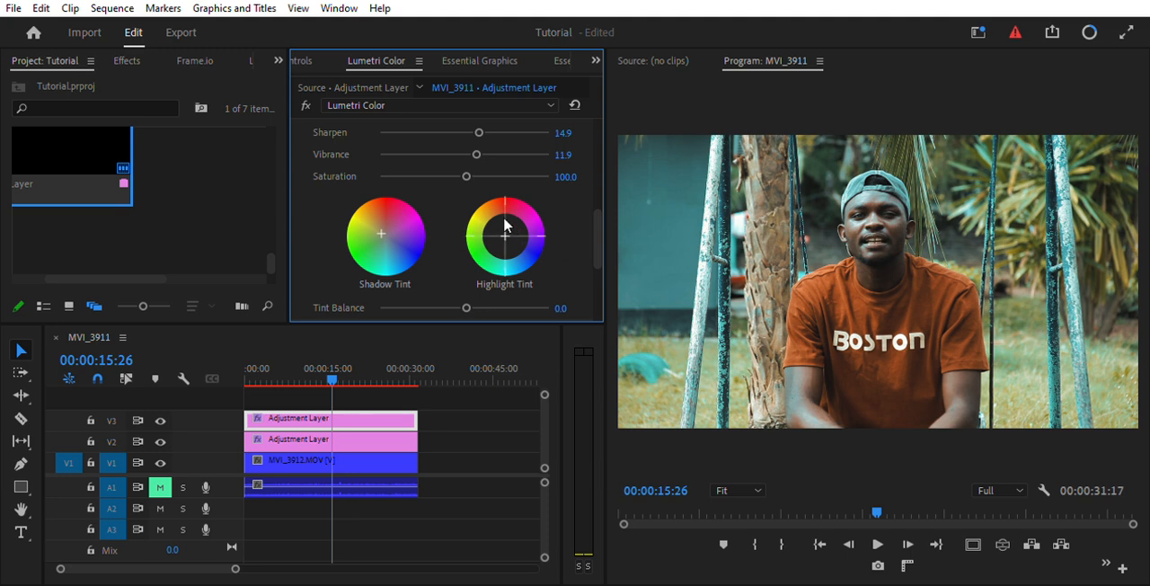
drag(505, 237, 502, 241)
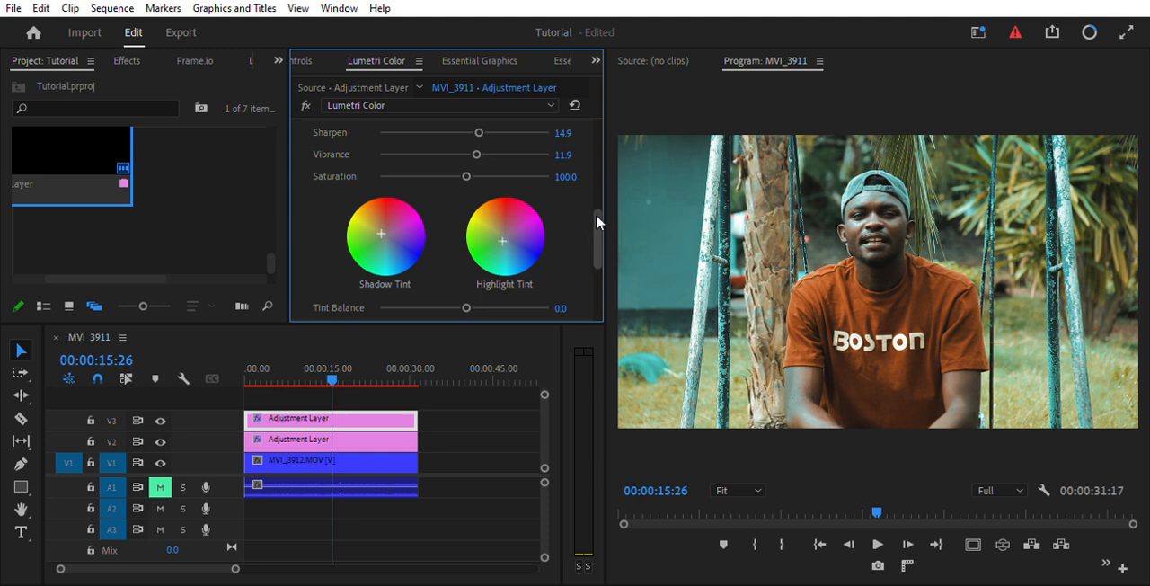
drag(596, 214, 596, 224)
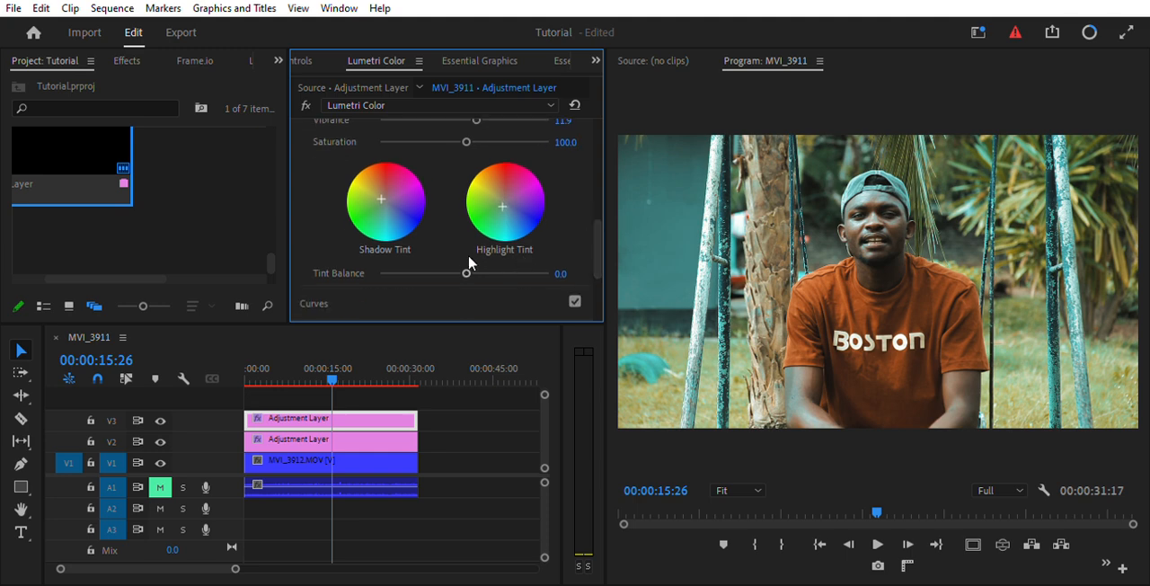
mouse_move(464, 273)
mouse_down()
mouse_move(432, 272)
mouse_move(506, 272)
mouse_move(463, 271)
mouse_up()
Search the effects for "Beau" and apply Digital Anarchy's Beauty Box to the adjustment layer on V3.
click(125, 63)
click(93, 79)
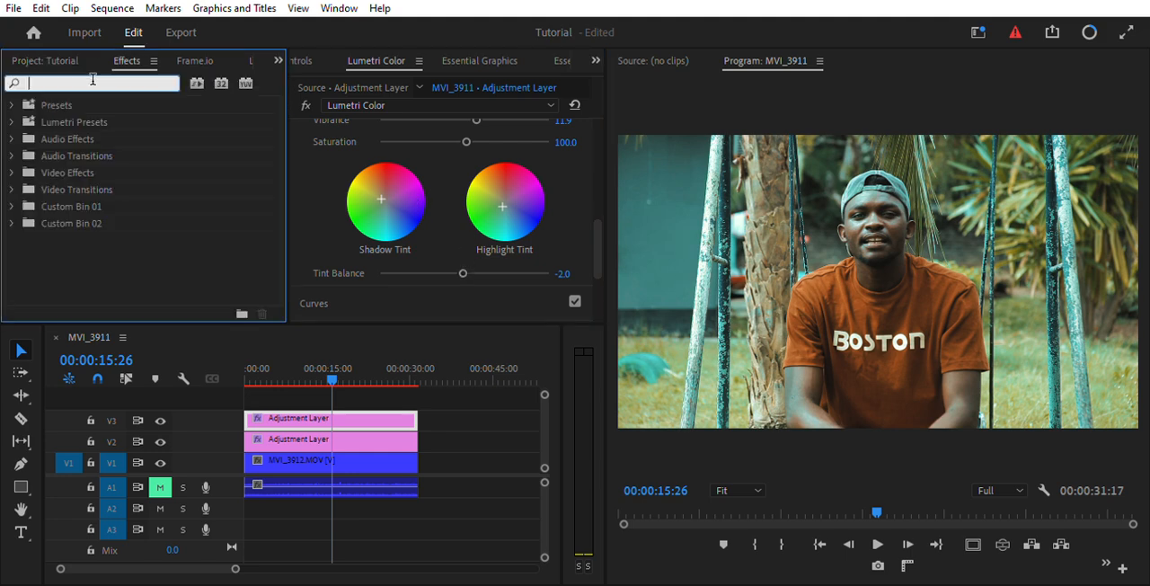
text(Bea)
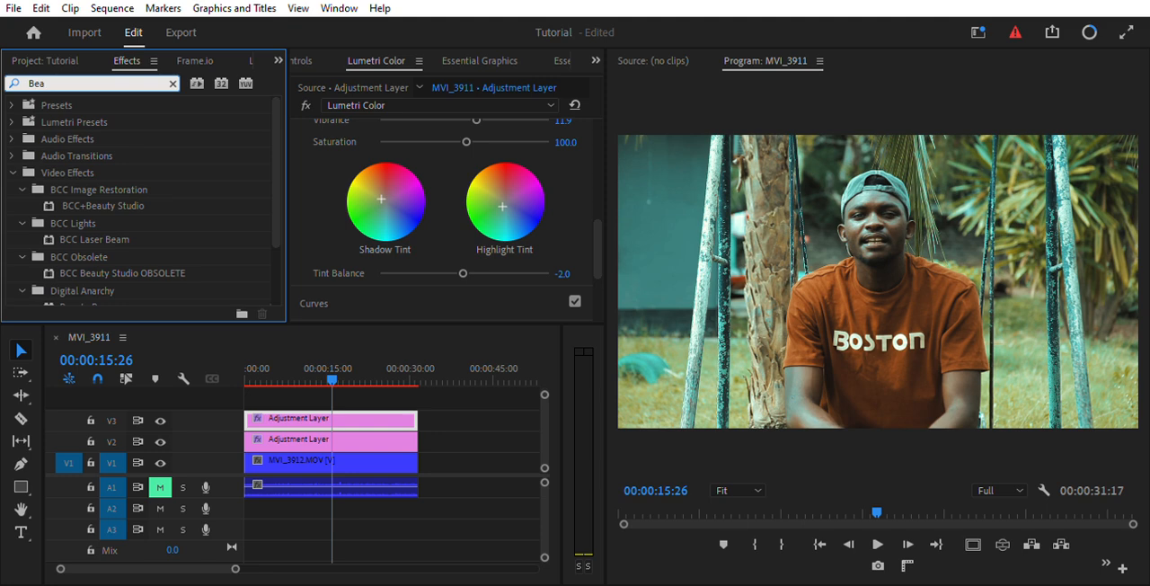
text(u)
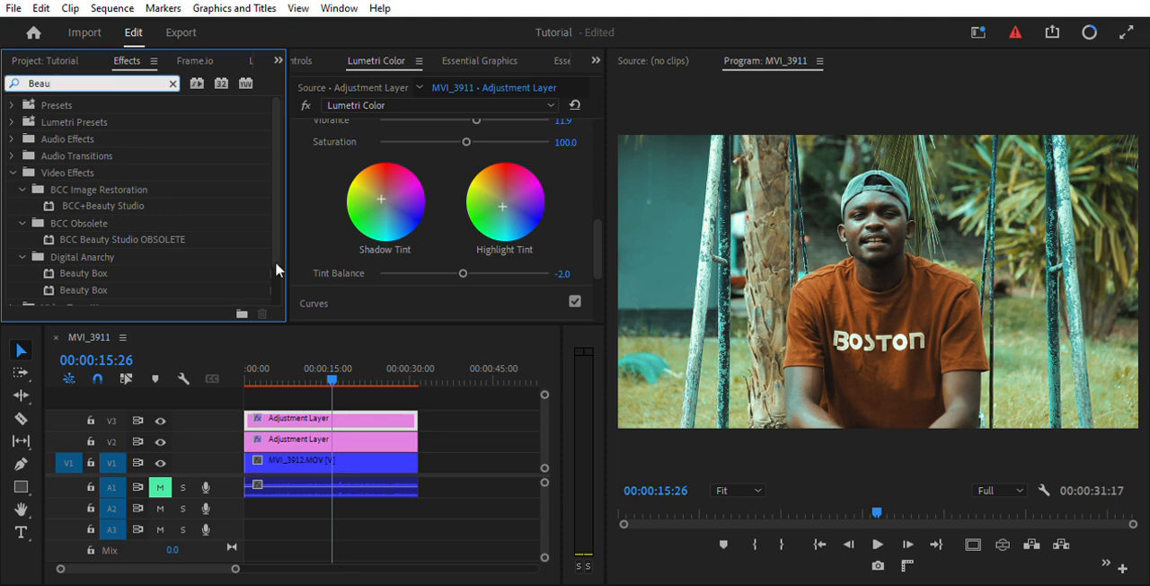
drag(278, 175, 276, 209)
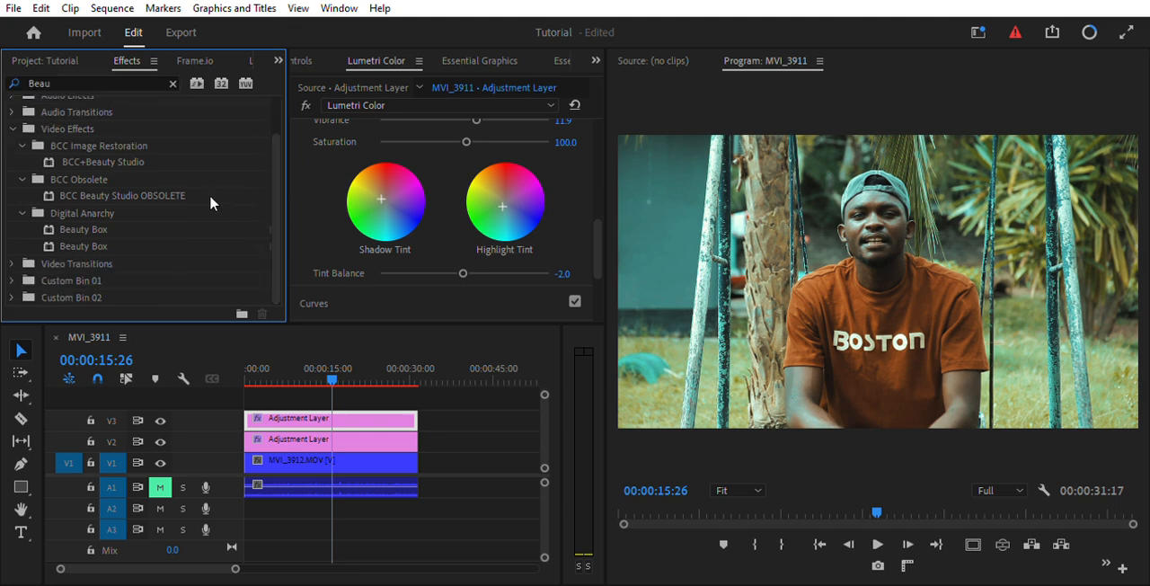
drag(198, 229, 338, 417)
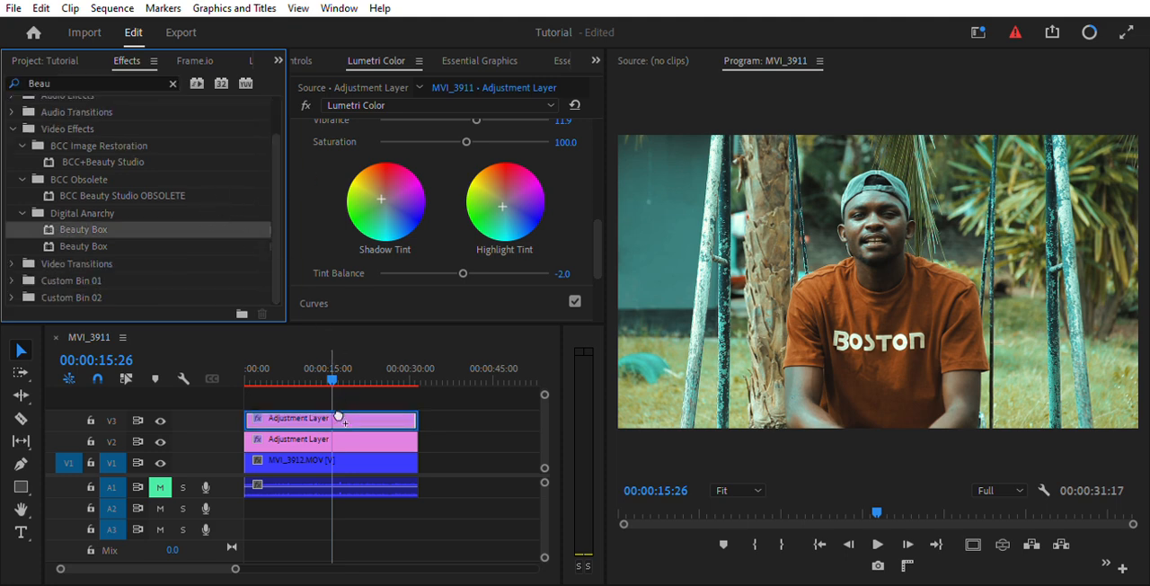
drag(339, 416, 337, 416)
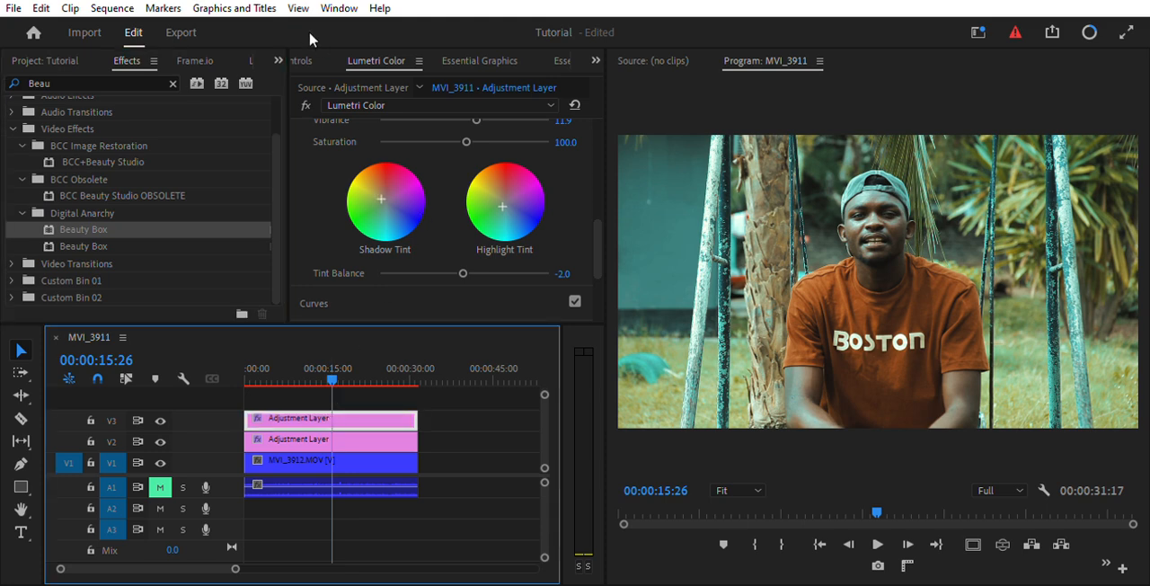
Set the Beauty Box smoothing on the V3 adjustment layer to 68.
click(302, 54)
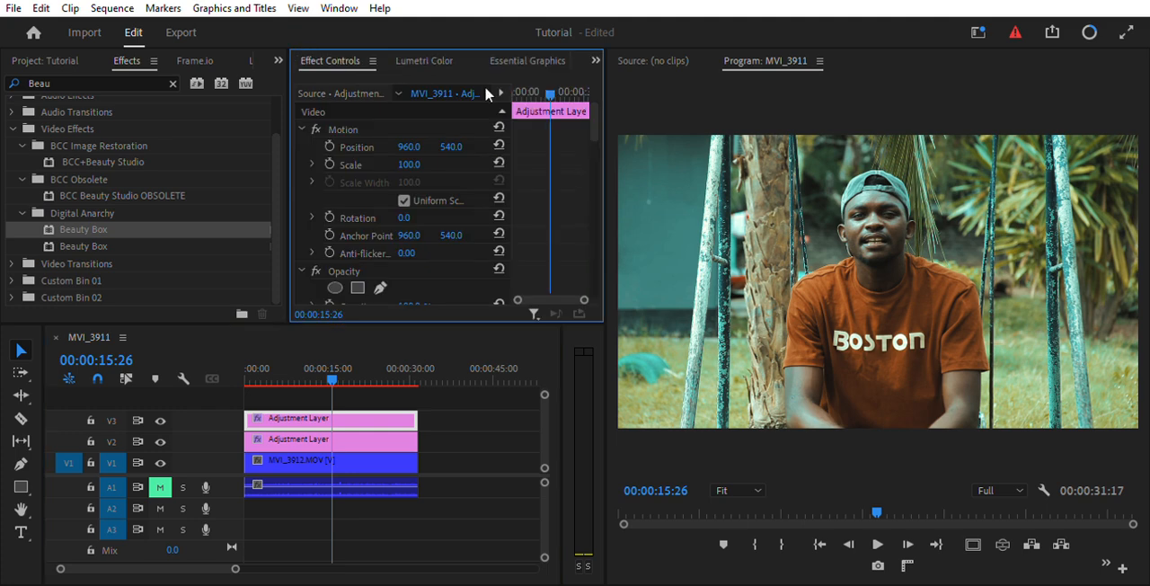
drag(593, 121, 603, 190)
drag(413, 153, 430, 152)
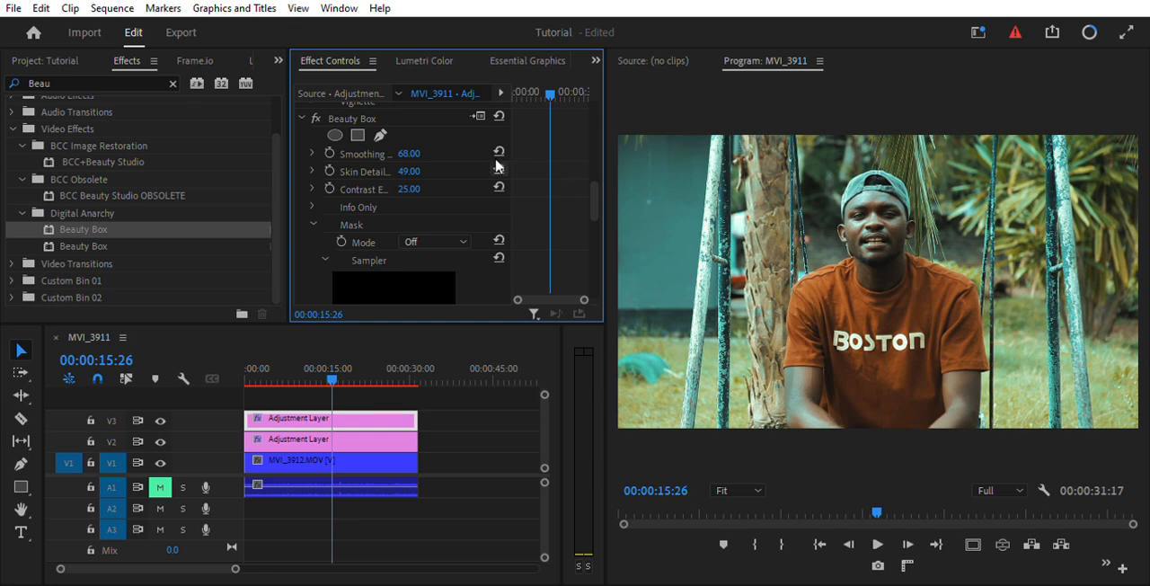
Expand Color Wheels & Match for the V3 adjustment layer and raise the shadows level slightly.
click(424, 59)
drag(596, 226, 597, 257)
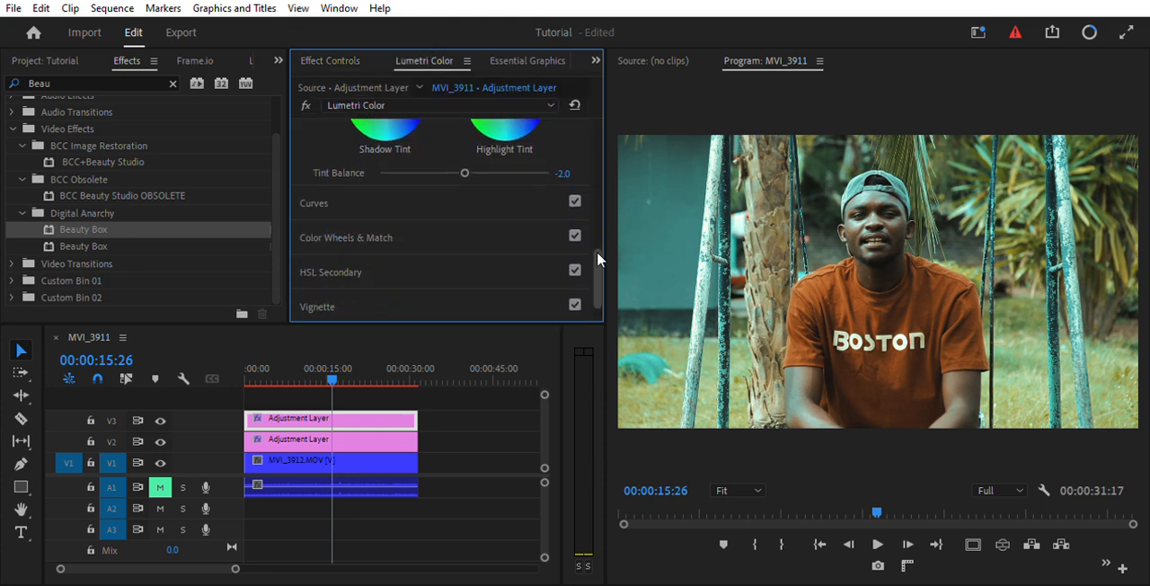
click(402, 232)
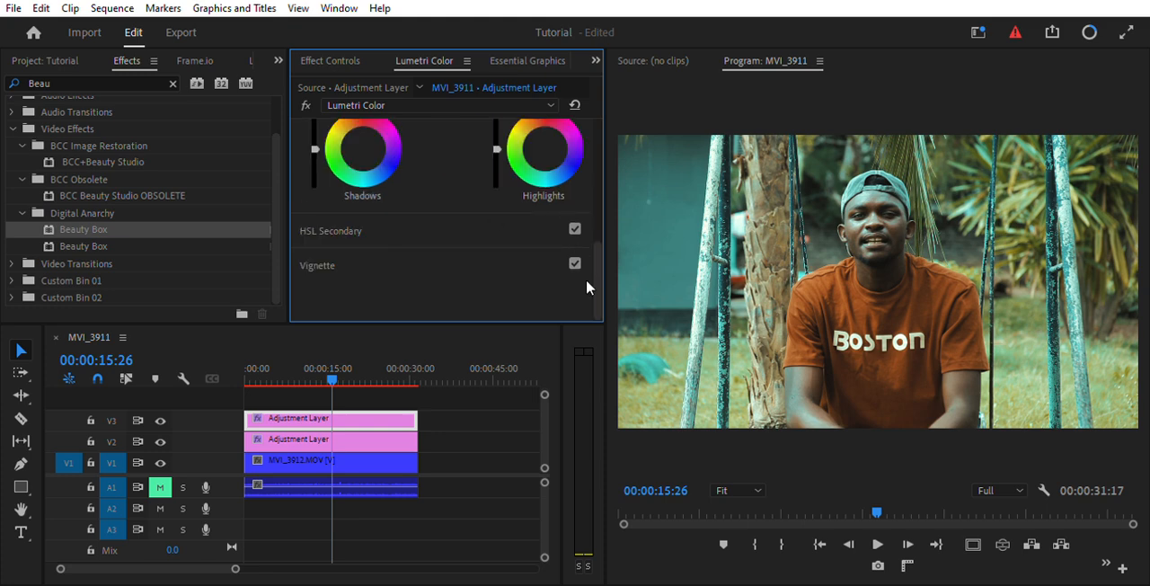
drag(597, 262, 595, 209)
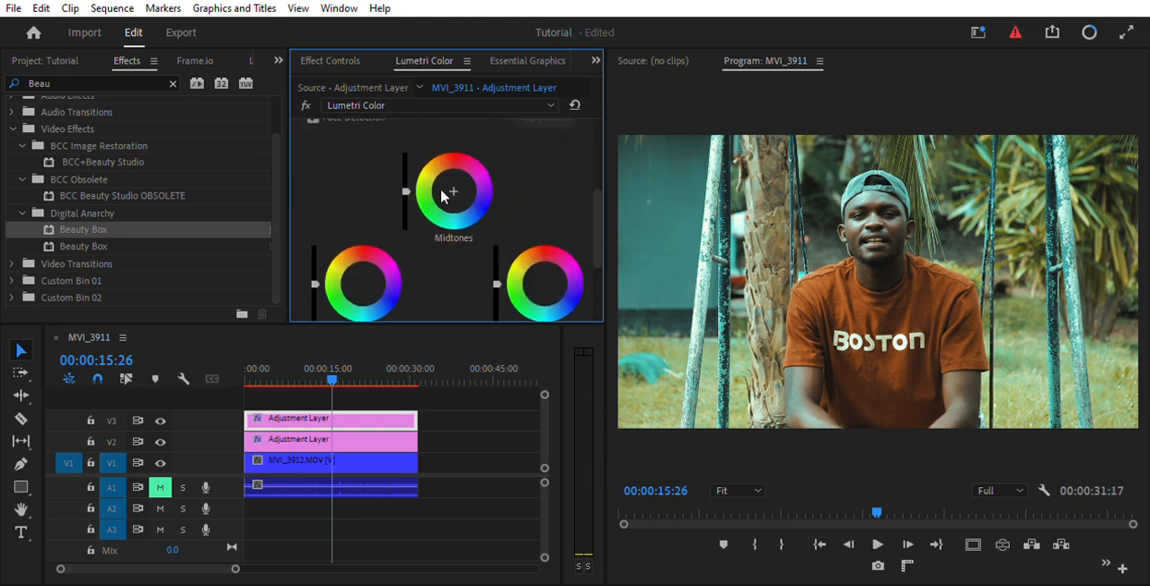
drag(315, 283, 316, 281)
drag(594, 219, 594, 242)
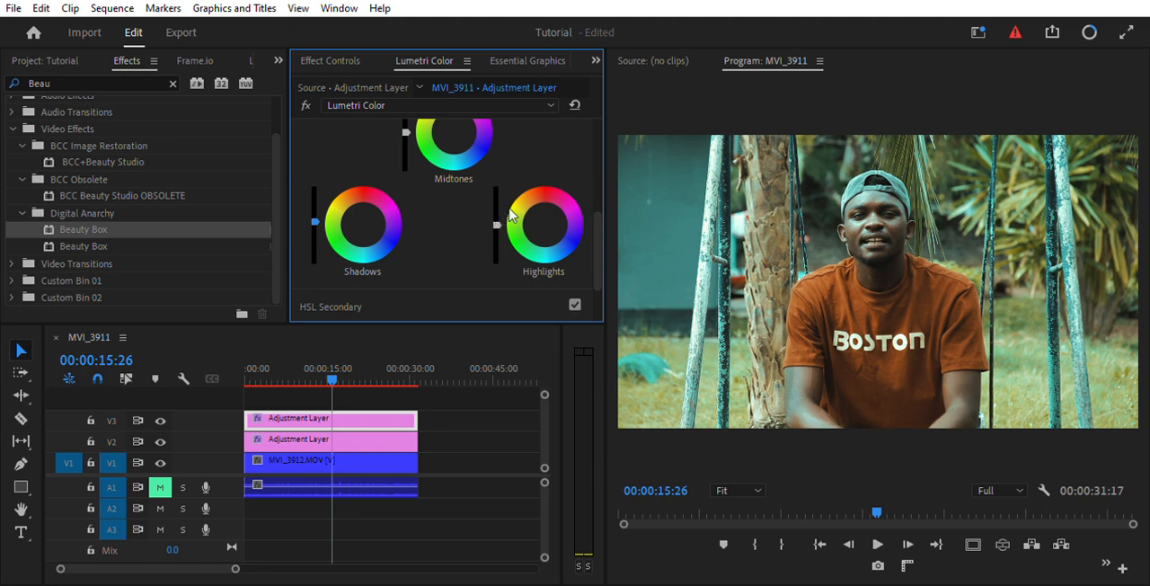
scroll(509, 214, up, 1)
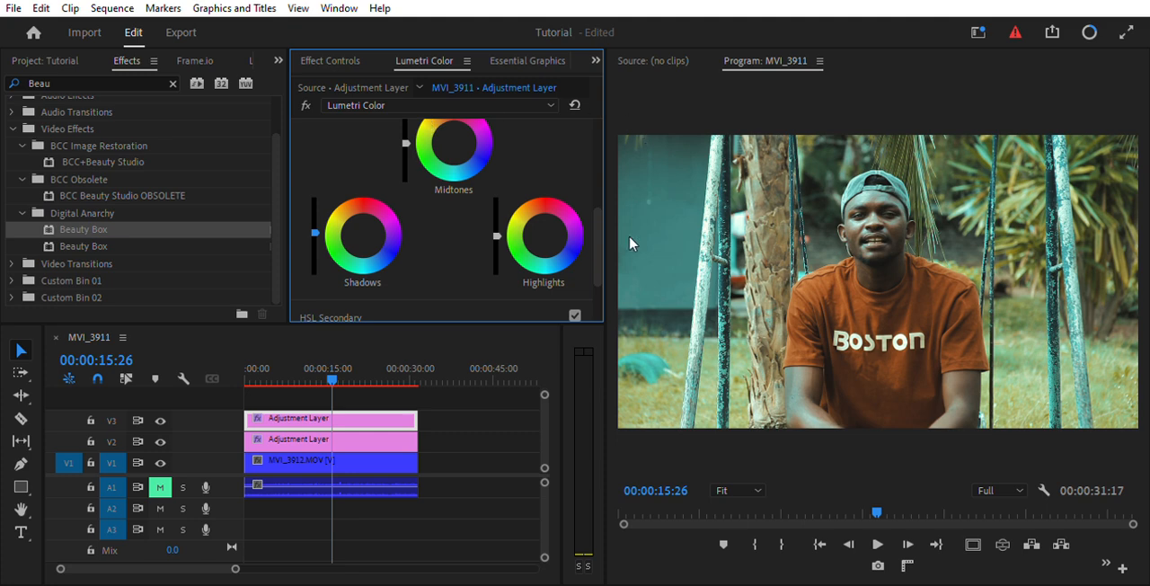
Compare the footage before and after grading by hiding tracks V3 and V2, and show both again.
click(161, 411)
click(161, 419)
click(160, 440)
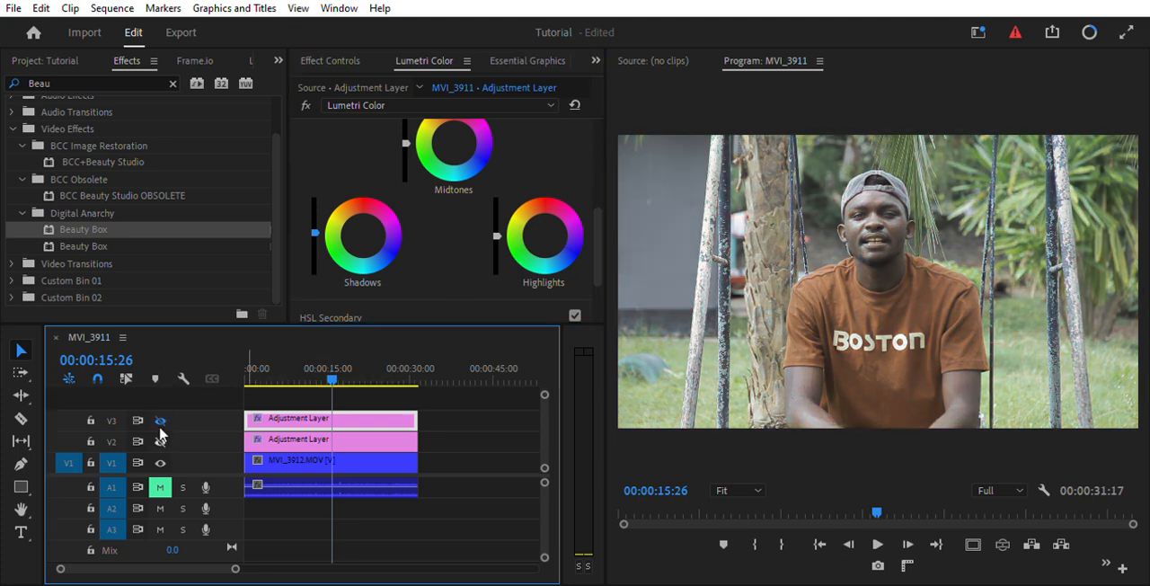
click(161, 440)
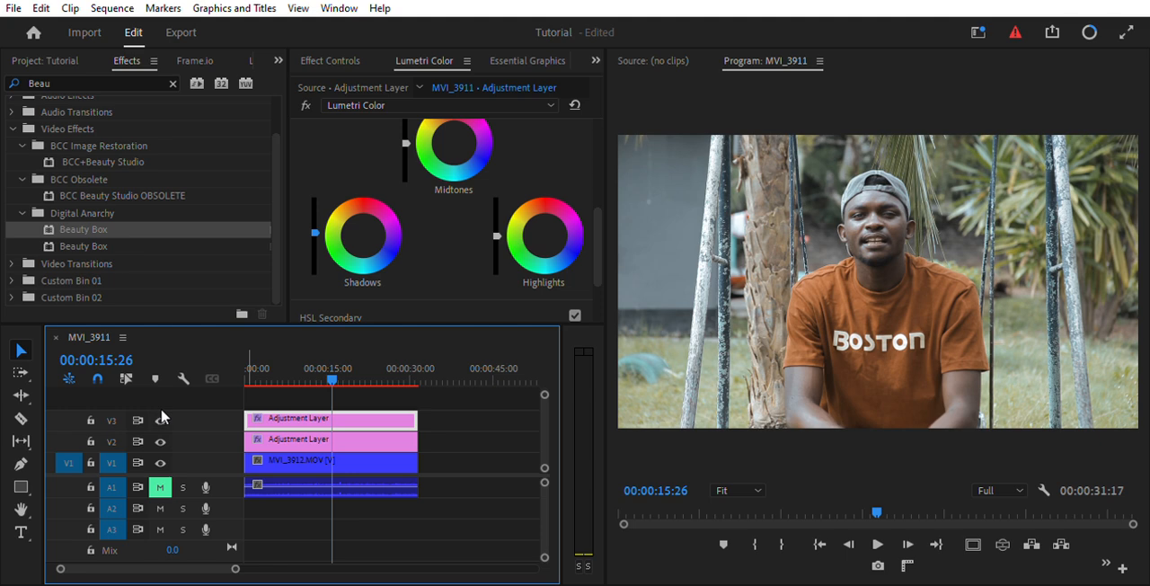
click(162, 415)
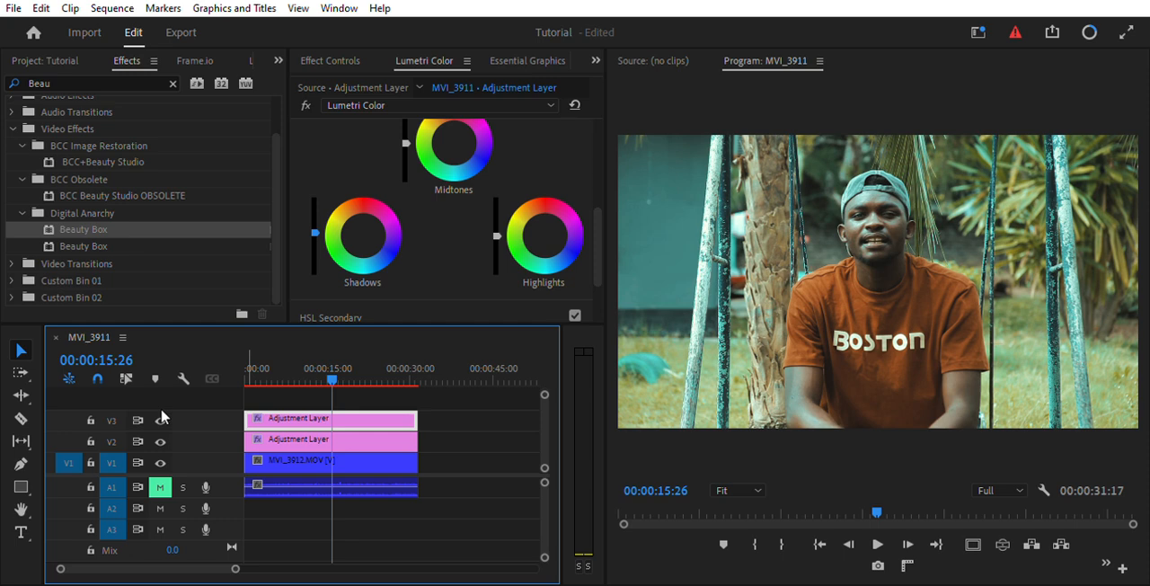